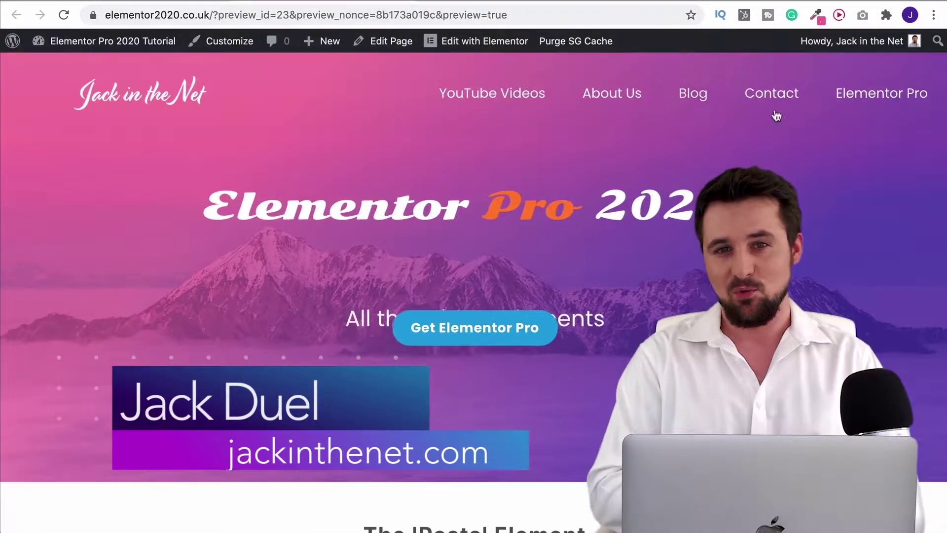
Step: Scroll the Elementor Pro 2020 preview down to the Gallery section and open a new tab
scroll(935, 138, "down", 3)
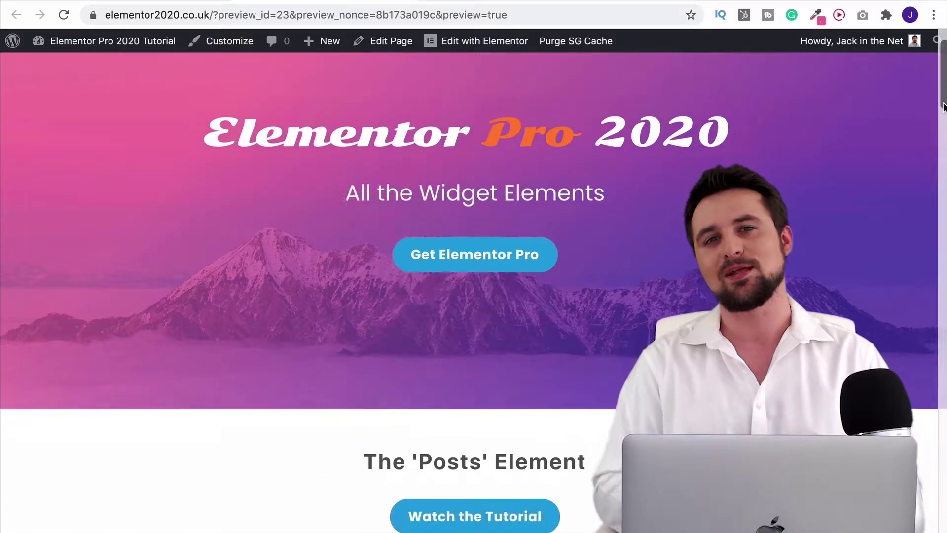
left_click_drag(942, 118, 939, 358)
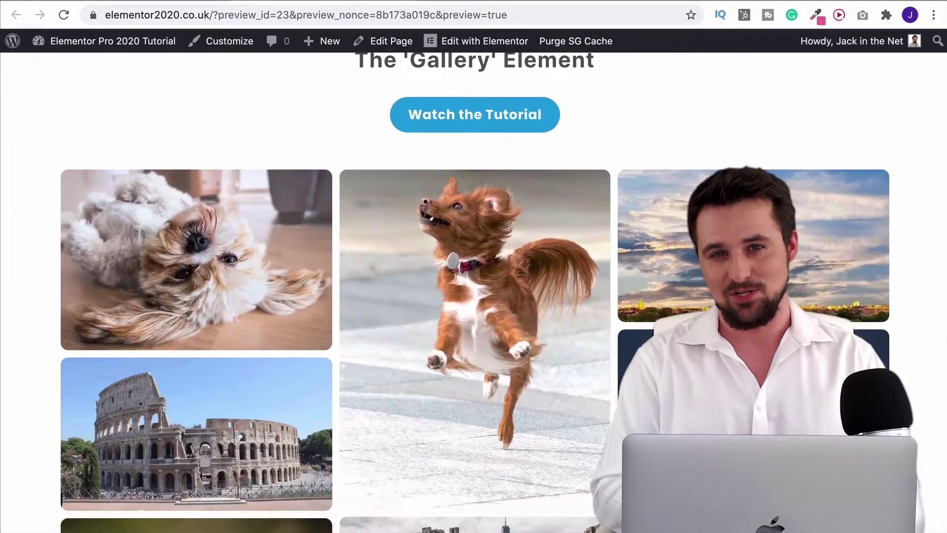
key("super+t")
Step: Load the Elementor Pro pricing page at jackinthenet.com/ep and scroll through it
type("jackinthe")
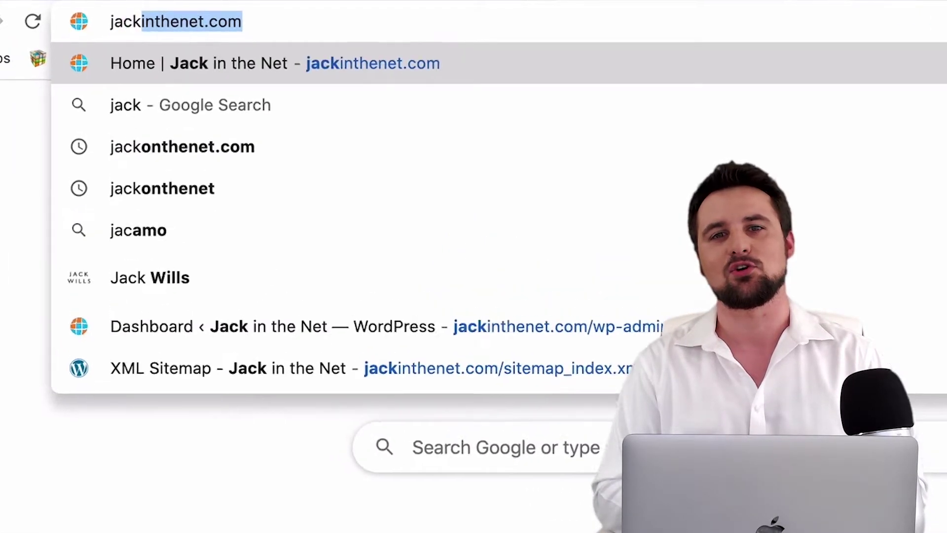
type("net.com/ep")
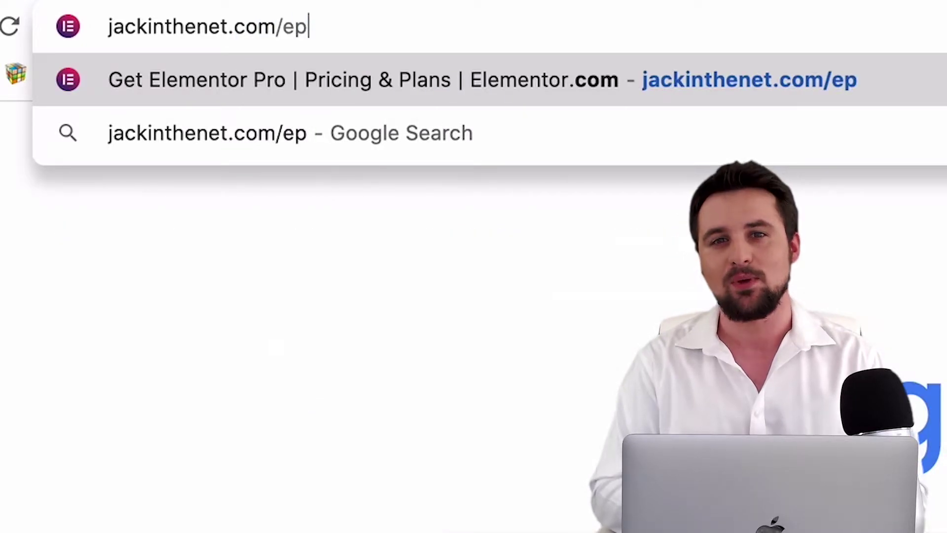
key("Return")
left_click_drag(943, 93, 943, 138)
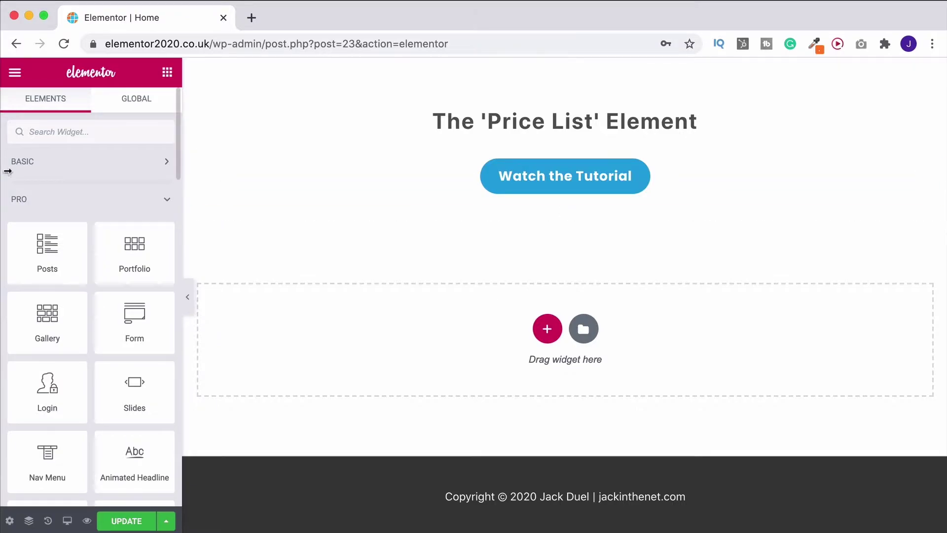
Step: Search widgets for 'price' and drop the Price List widget into the empty section
left_click(72, 129)
type("price")
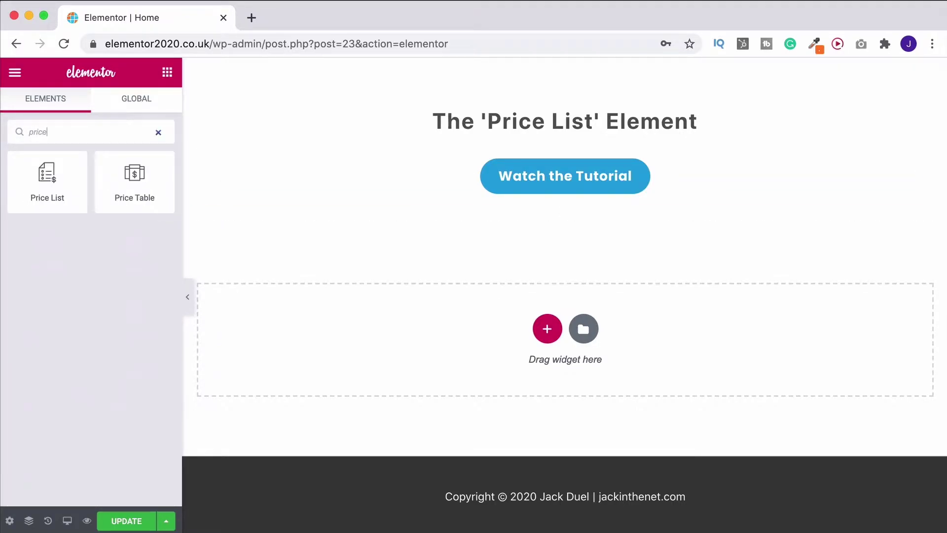
left_click_drag(49, 174, 524, 331)
scroll(527, 333, "down", 1)
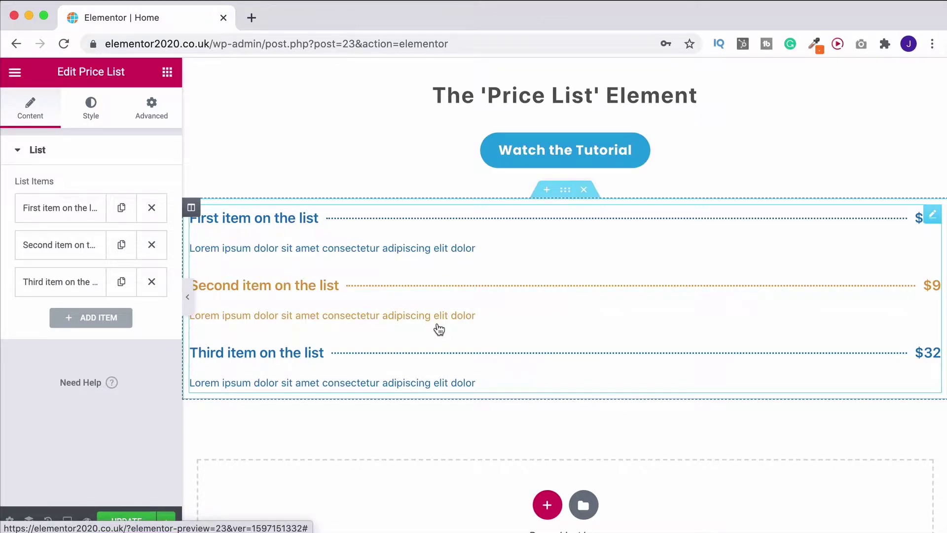
scroll(439, 329, "up", 1)
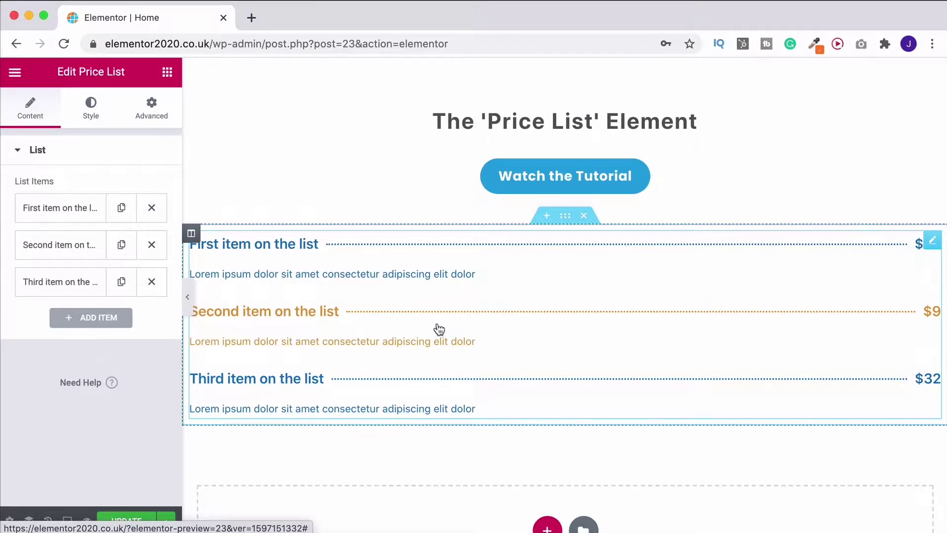
scroll(439, 330, "down", 1)
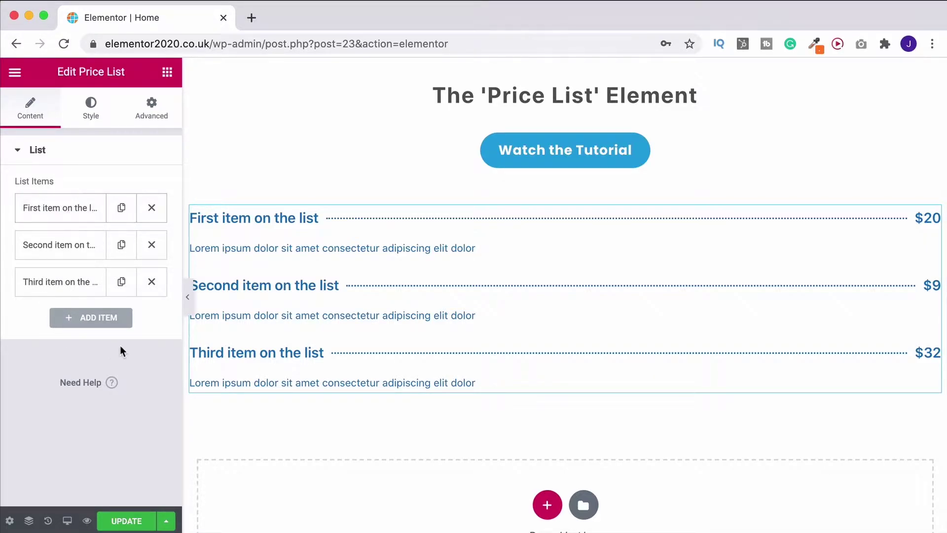
left_click(105, 320)
scroll(95, 345, "down", 2)
scroll(91, 425, "down", 2)
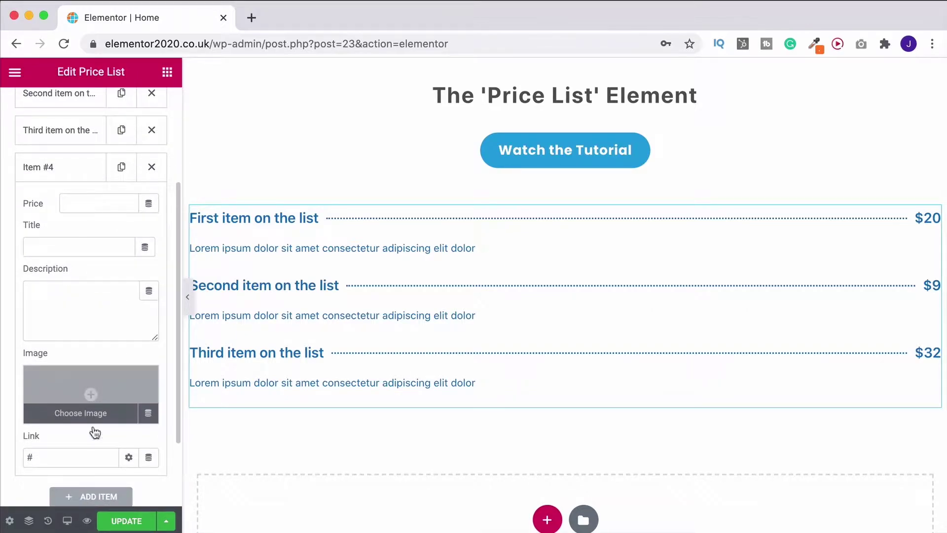
scroll(99, 353, "up", 3)
left_click(151, 299)
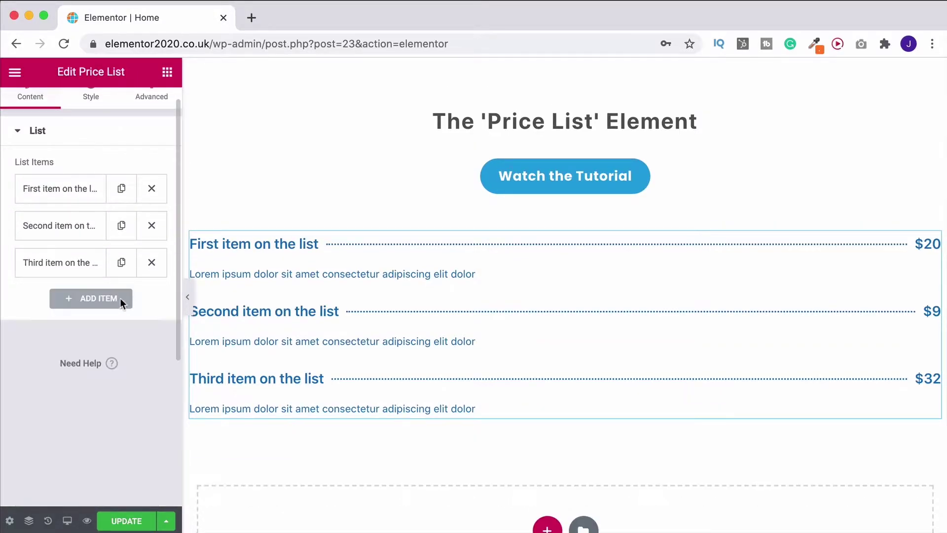
left_click(121, 264)
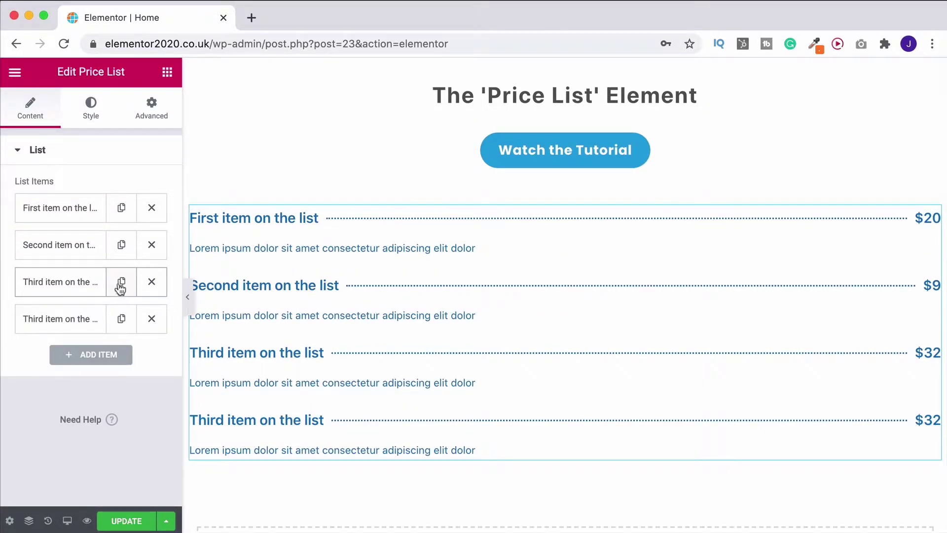
left_click(151, 319)
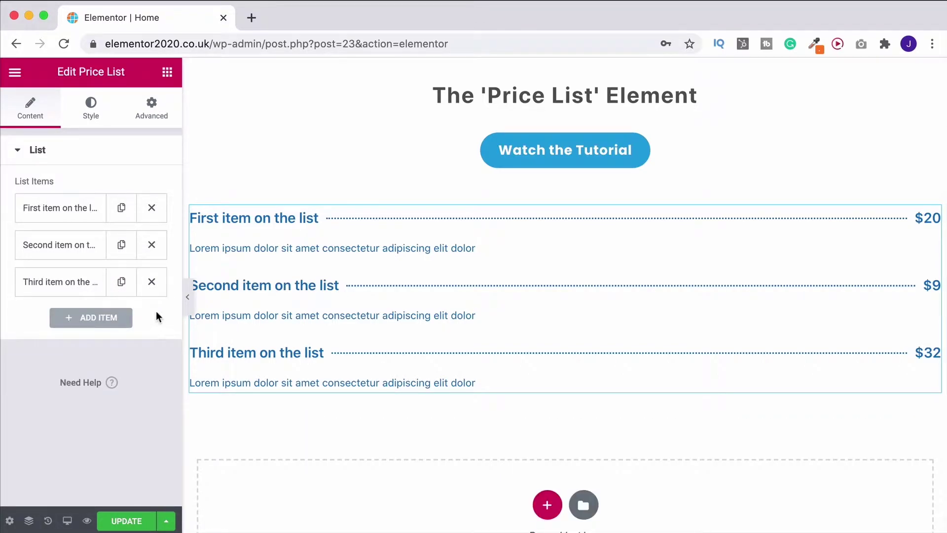
Step: Set the first list item's price to $25.99 and its title to Crispy Aromatic Duck
left_click(62, 212)
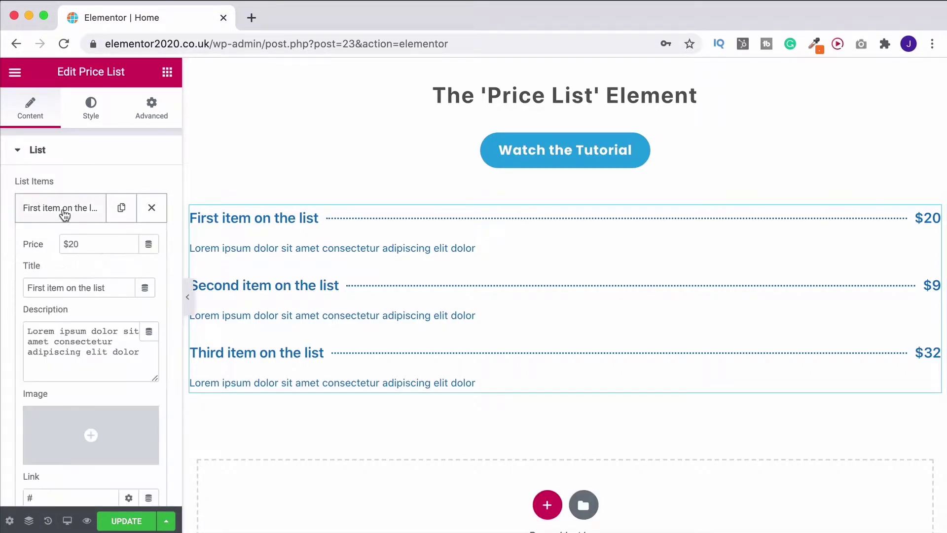
left_click_drag(96, 244, 19, 242)
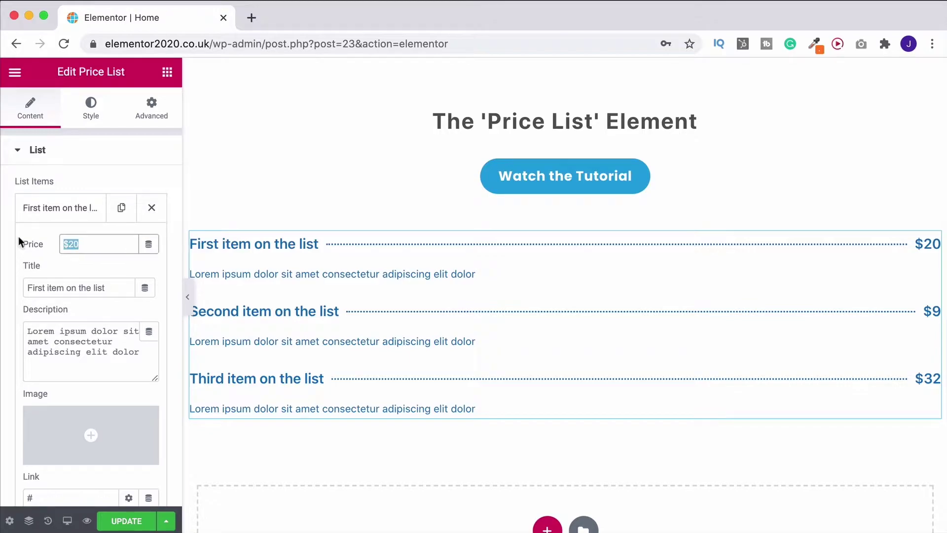
key("Right")
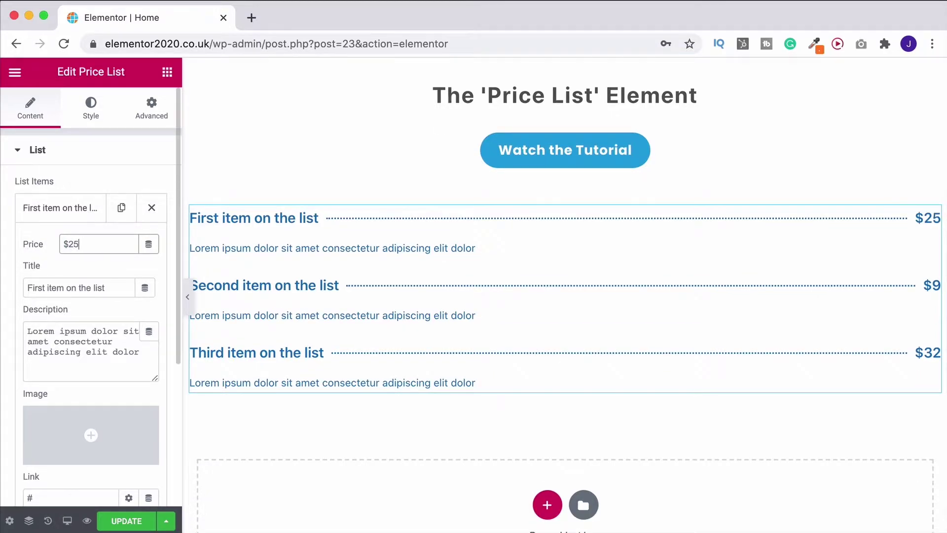
type("5.99")
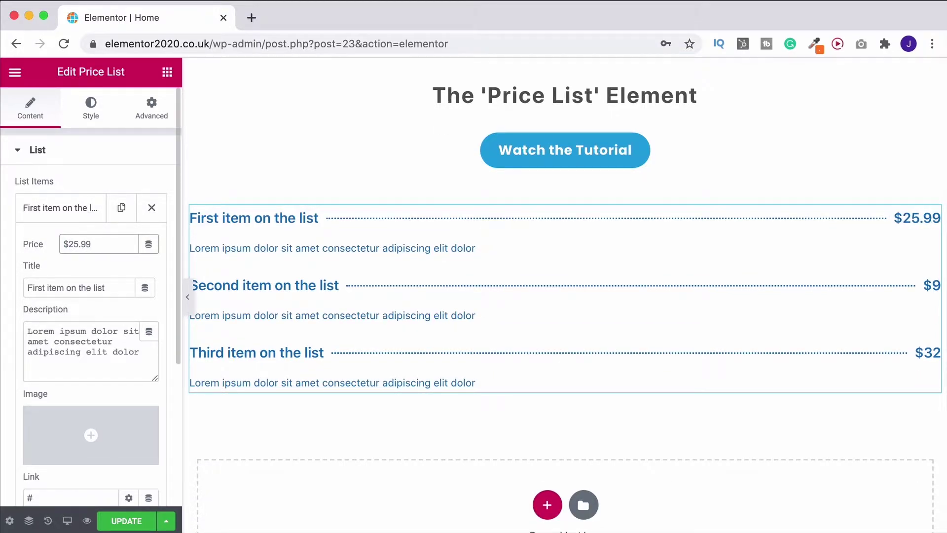
left_click_drag(117, 287, 28, 288)
type("Crispy Aromatic Duck")
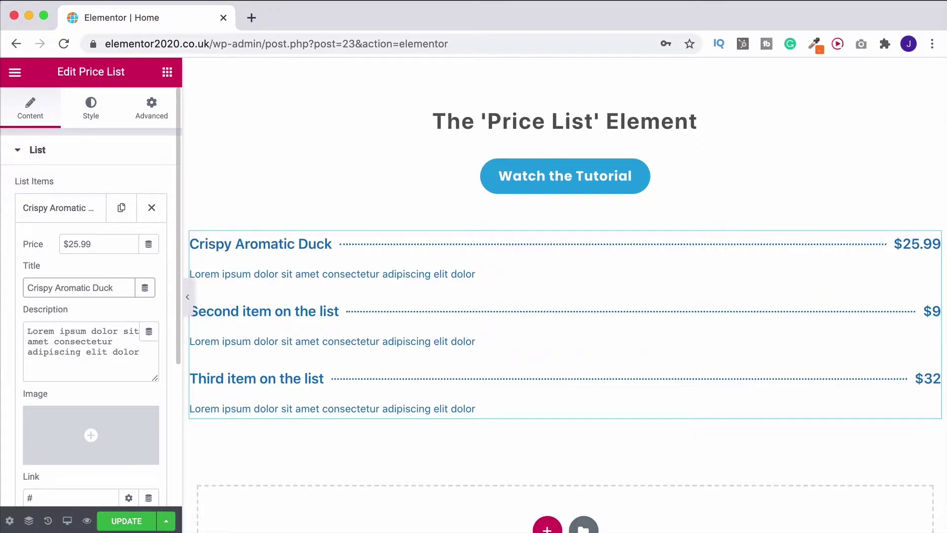
Step: Give the first dish the roast duck photo from the media library
scroll(91, 351, "down", 3)
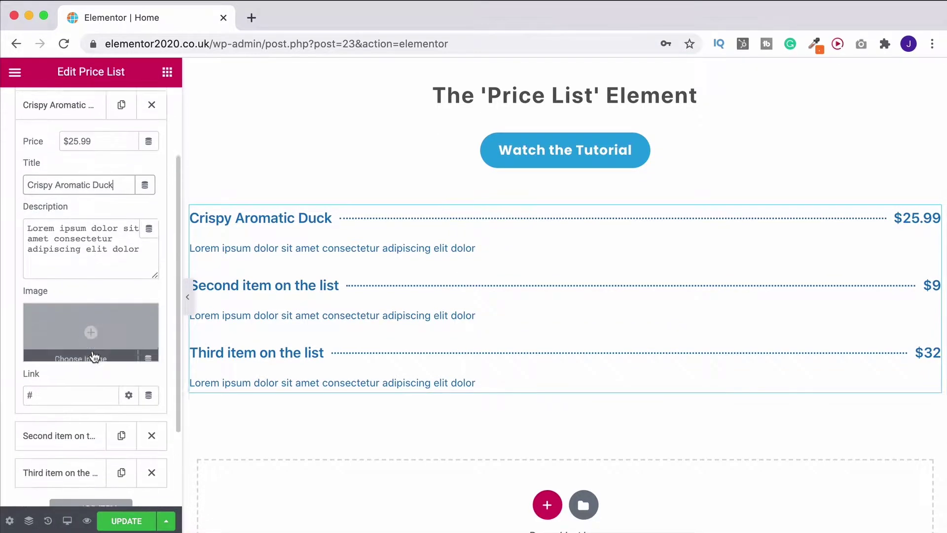
left_click(82, 321)
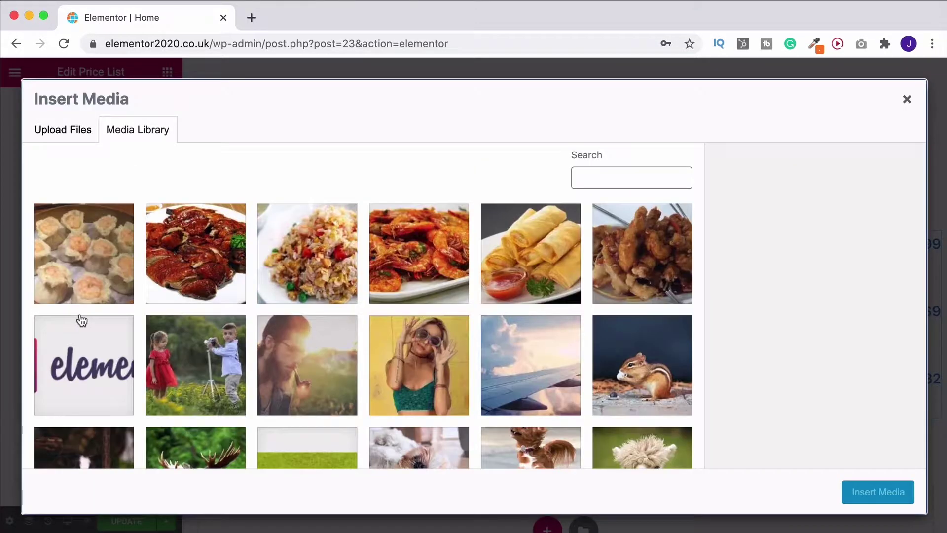
left_click(197, 247)
left_click(856, 492)
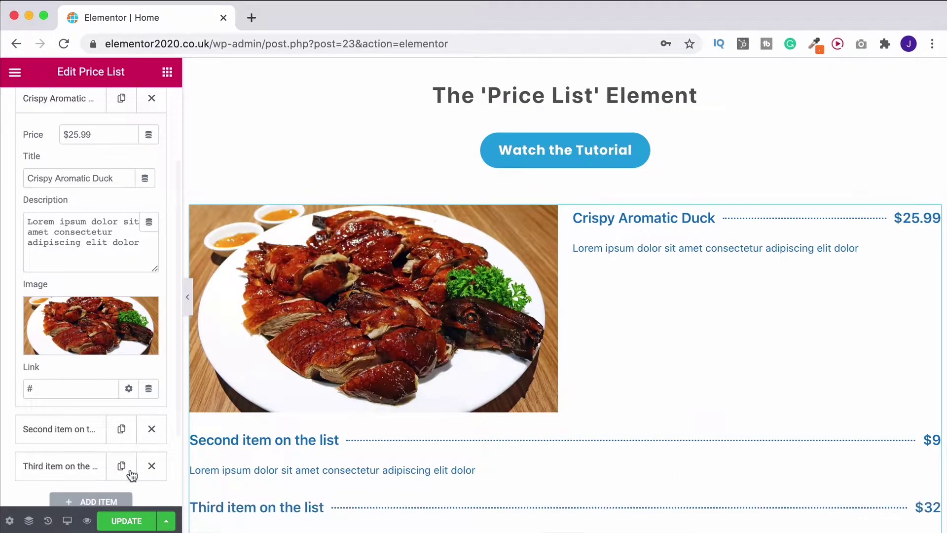
Step: Inspect the first item's link field, showing and then hiding its extra link options
scroll(141, 475, "down", 3)
left_click(70, 303)
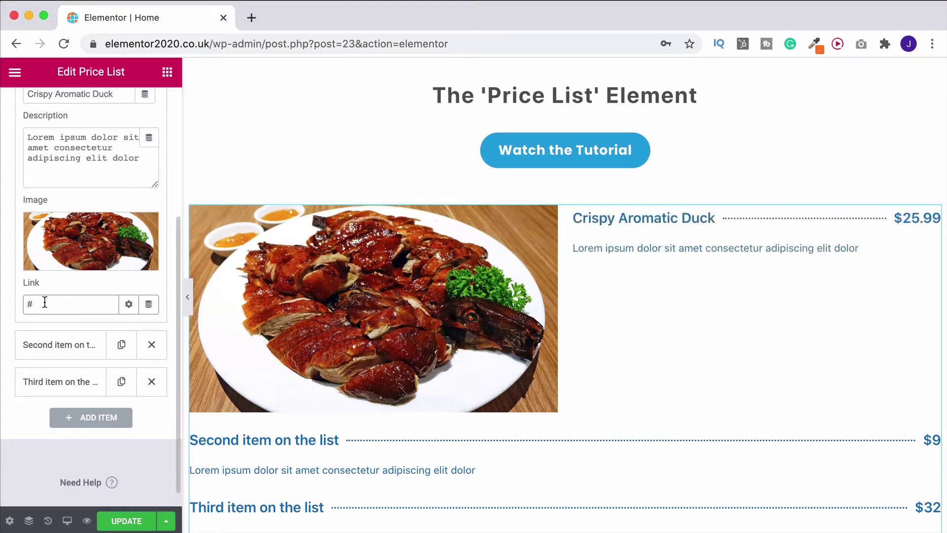
left_click(129, 308)
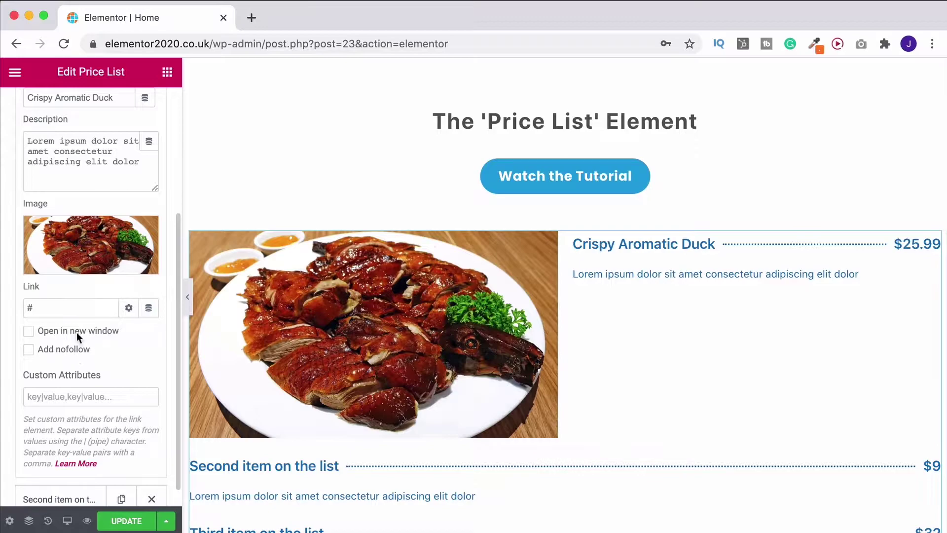
left_click(59, 307)
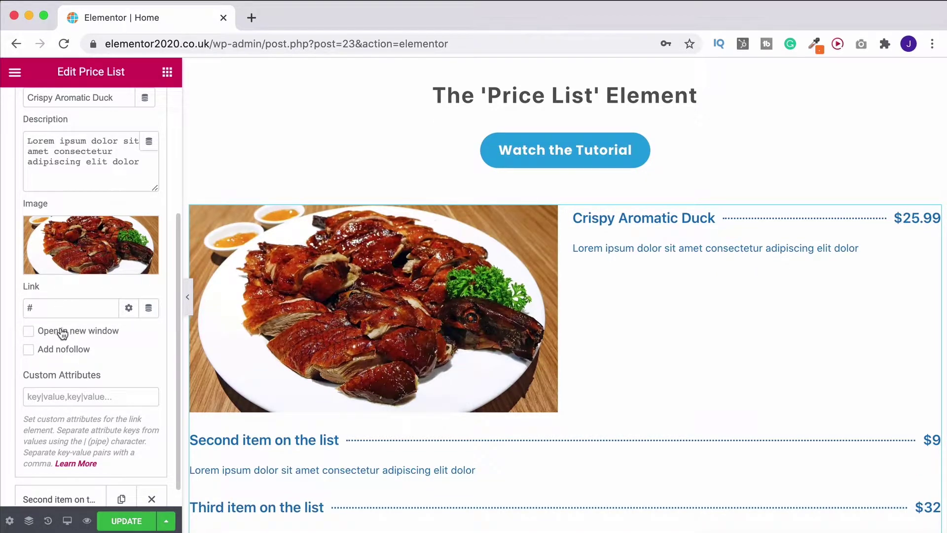
scroll(63, 332, "down", 3)
left_click(129, 206)
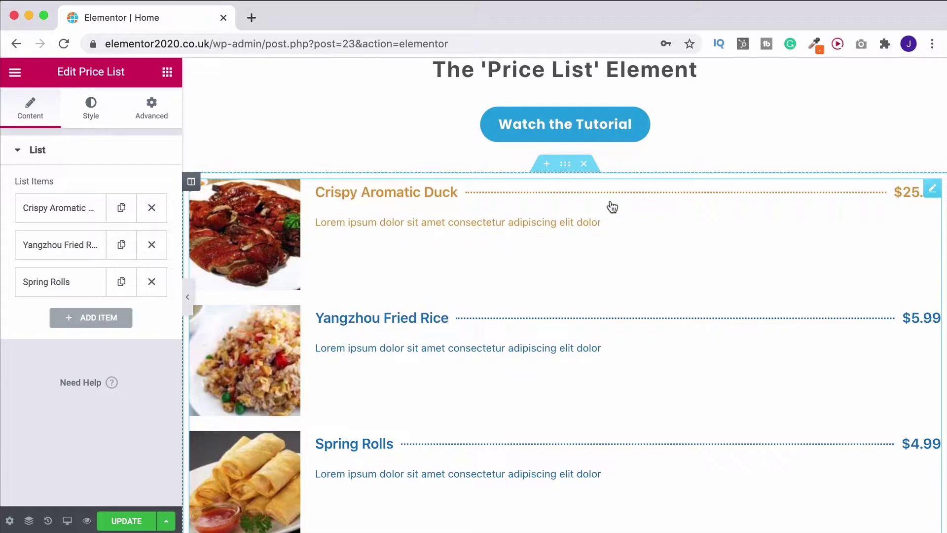
Step: Duplicate the price-list column and expand the new right-hand list's first item
right_click(193, 183)
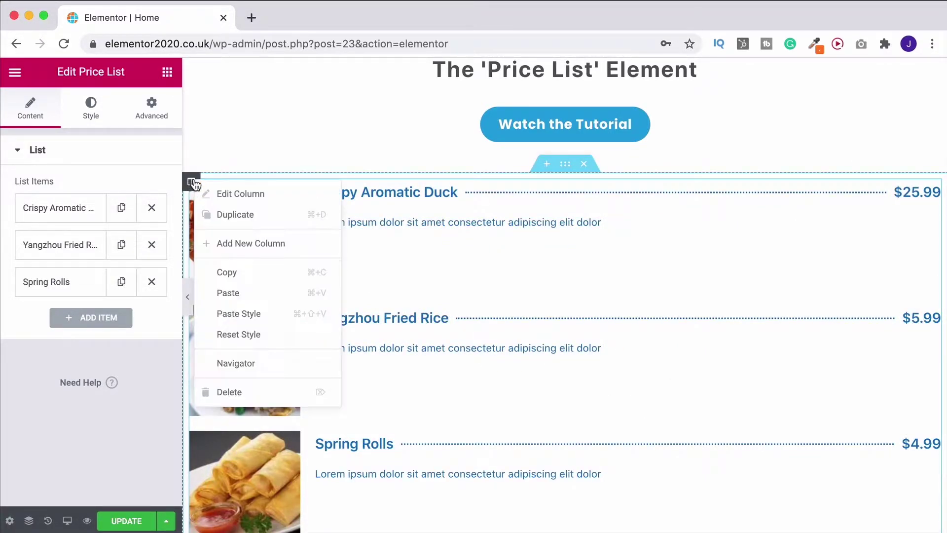
left_click(236, 219)
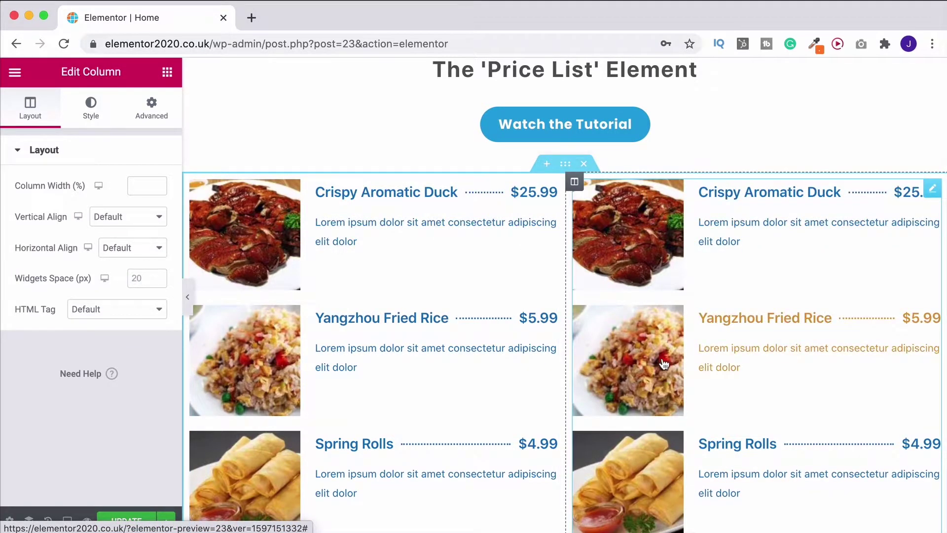
left_click(933, 187)
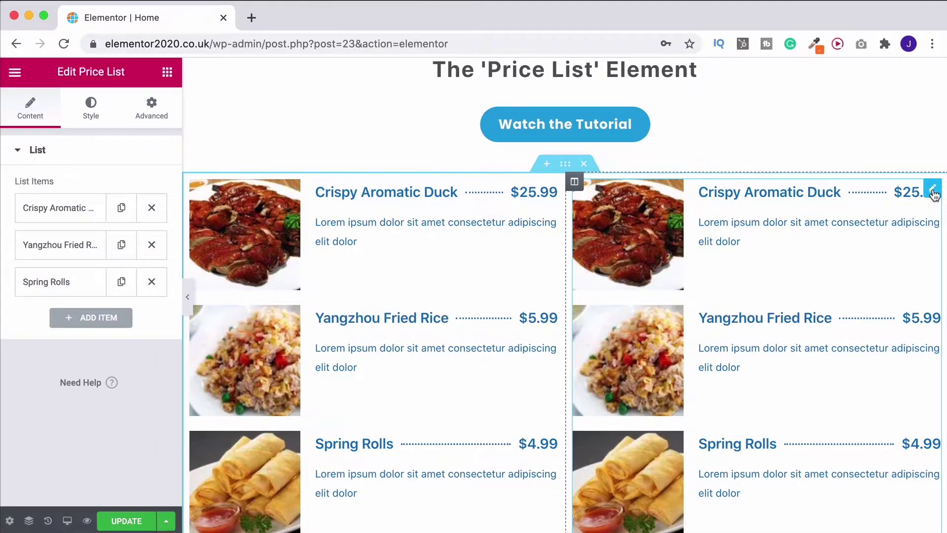
left_click(56, 206)
Step: Retitle the right list's first dish Sweet and Sour Prawns, update its price and insert the prawns photo
triple_click(93, 288)
type("Sweet and Sour Prawns")
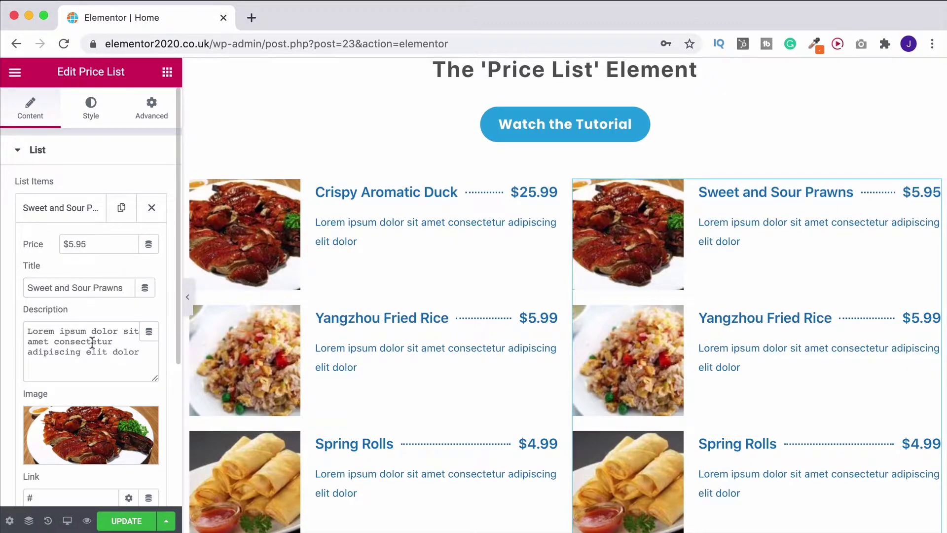
left_click(89, 425)
left_click(424, 260)
left_click(901, 499)
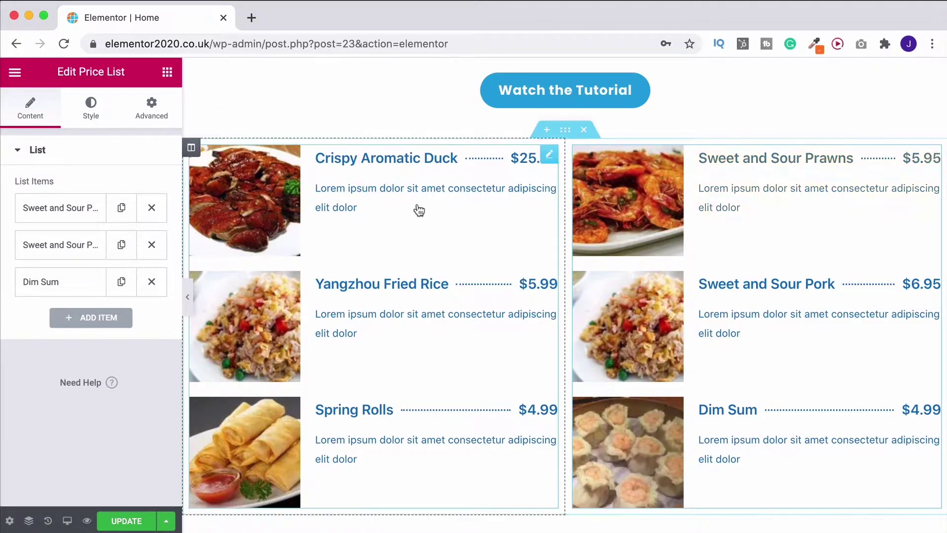
left_click(105, 117)
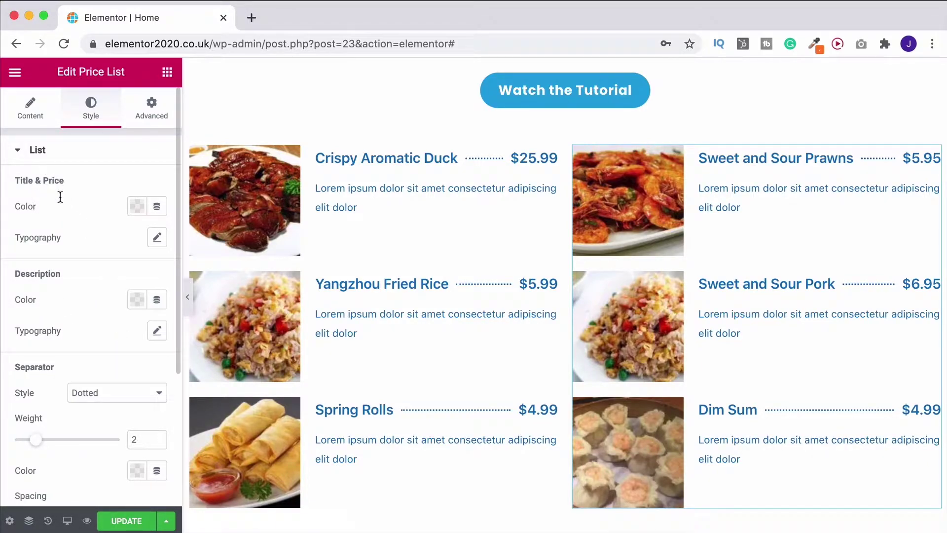
Step: Colour the right list's dish titles and prices pink #E46E7F
left_click(132, 213)
left_click(68, 242)
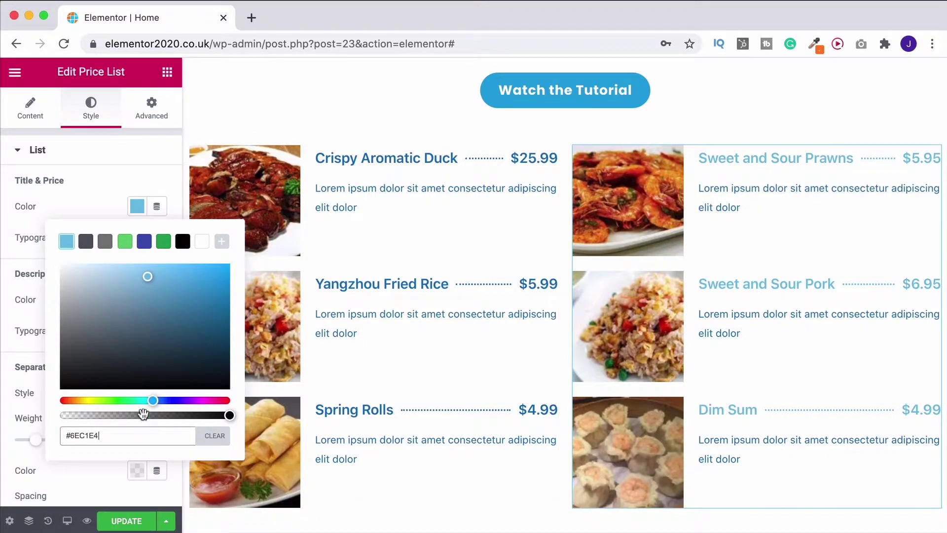
left_click(226, 401)
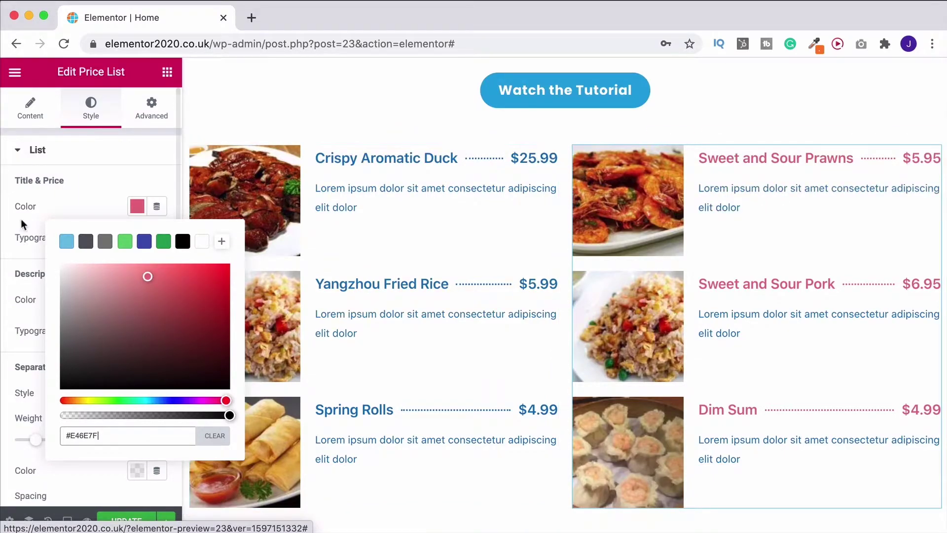
left_click(43, 227)
Step: Set the title and price typography size to 20 px
left_click(159, 238)
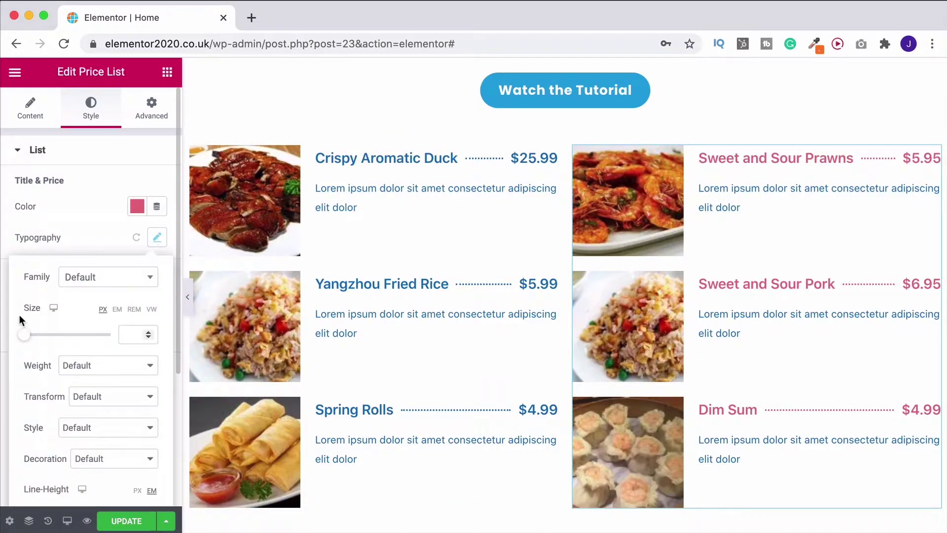
left_click_drag(22, 337, 32, 335)
left_click(82, 365)
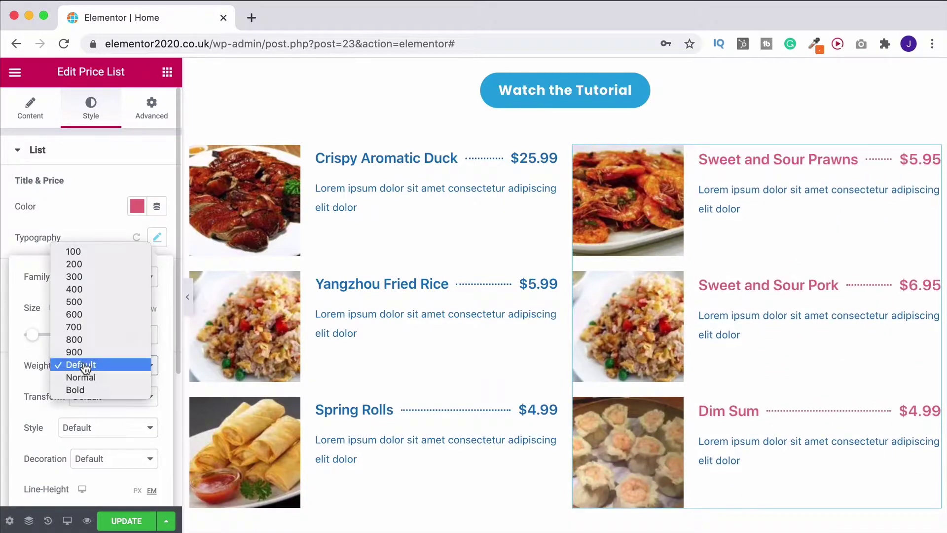
left_click(24, 368)
scroll(109, 395, "down", 3)
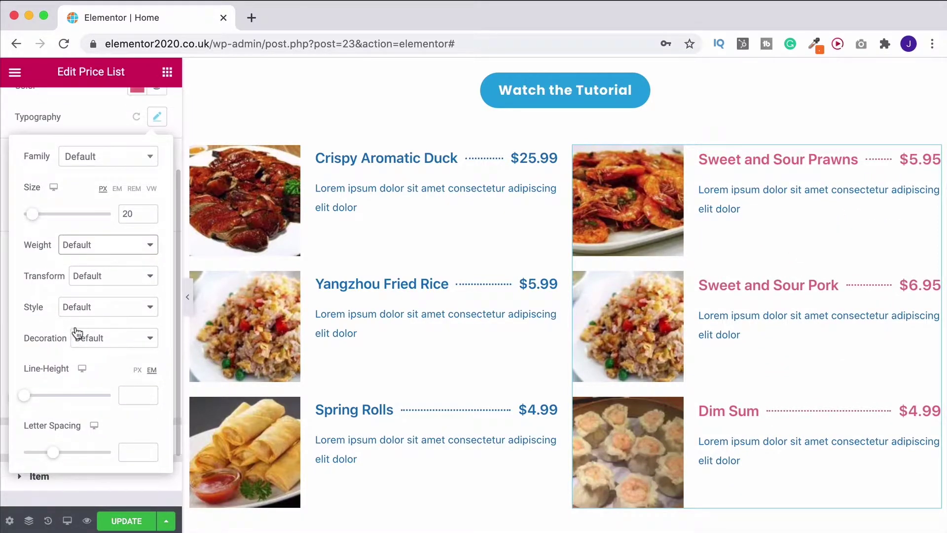
scroll(77, 333, "up", 3)
left_click(63, 243)
Step: Make the second list's dish descriptions light green
left_click(136, 298)
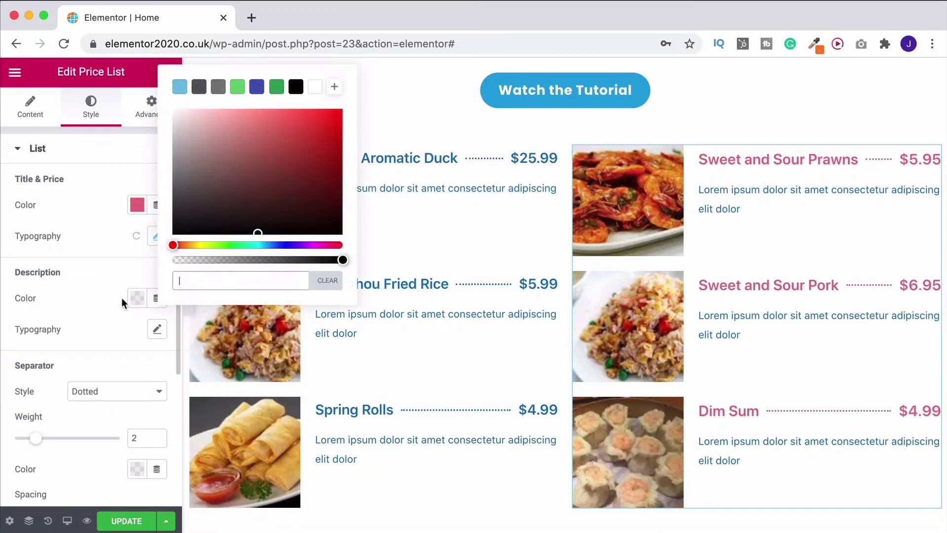
left_click(238, 88)
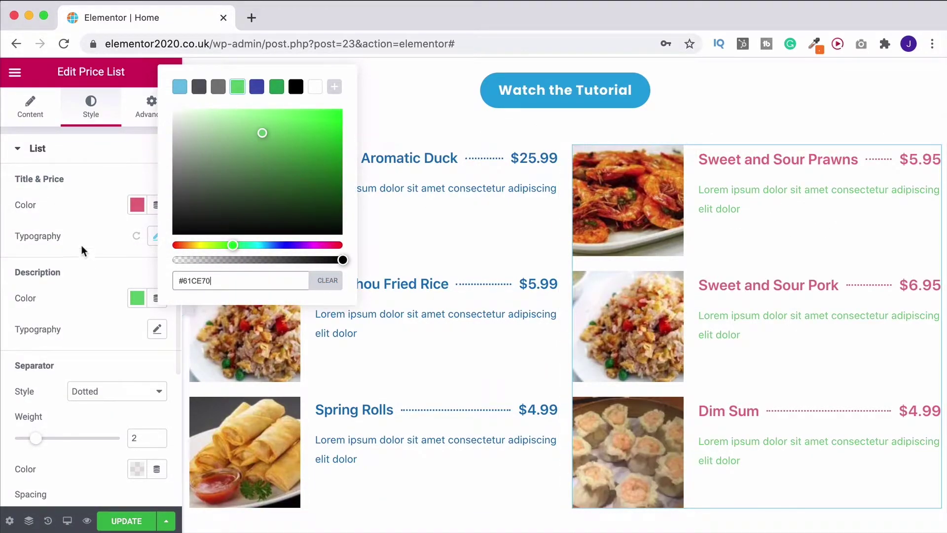
scroll(72, 305, "down", 1)
scroll(101, 306, "down", 2)
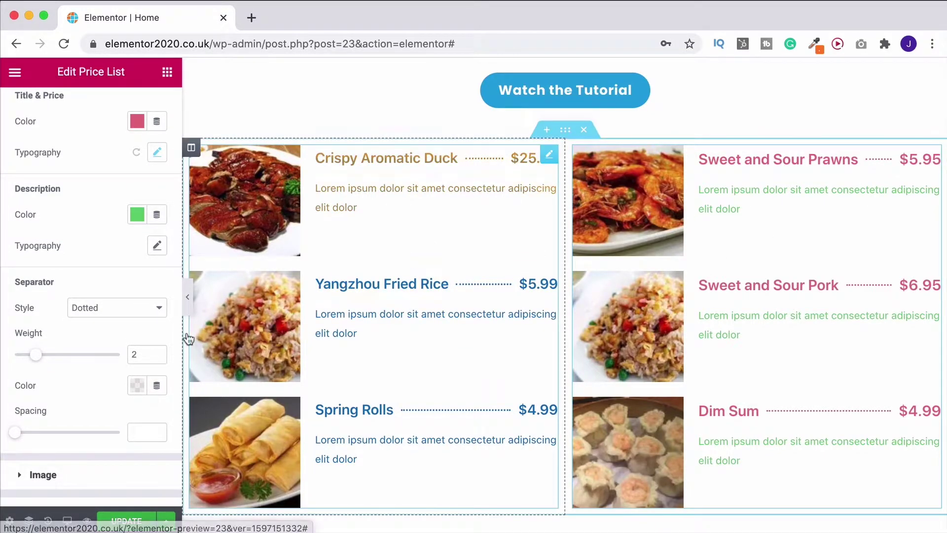
Step: Try dashed, double and no separators, then settle on Dotted
left_click(117, 312)
left_click(111, 321)
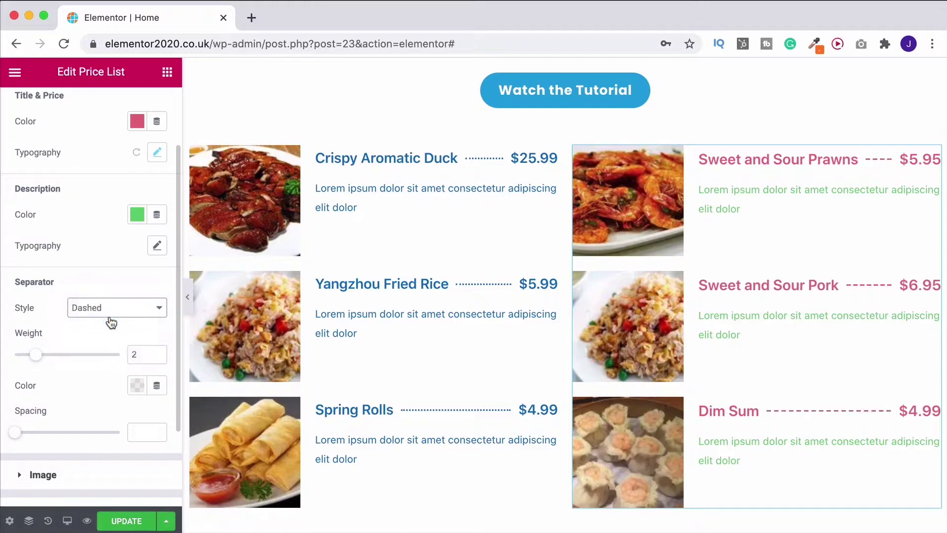
left_click(112, 311)
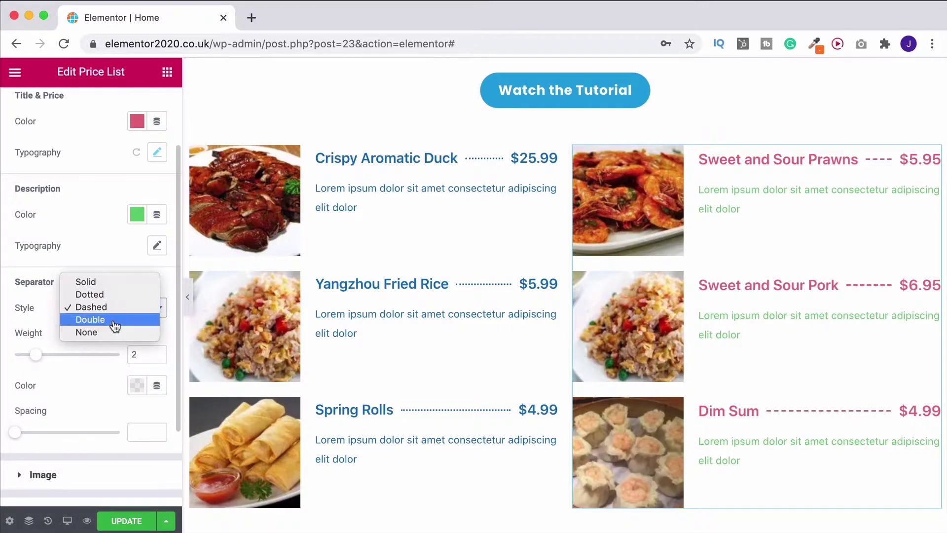
left_click(114, 321)
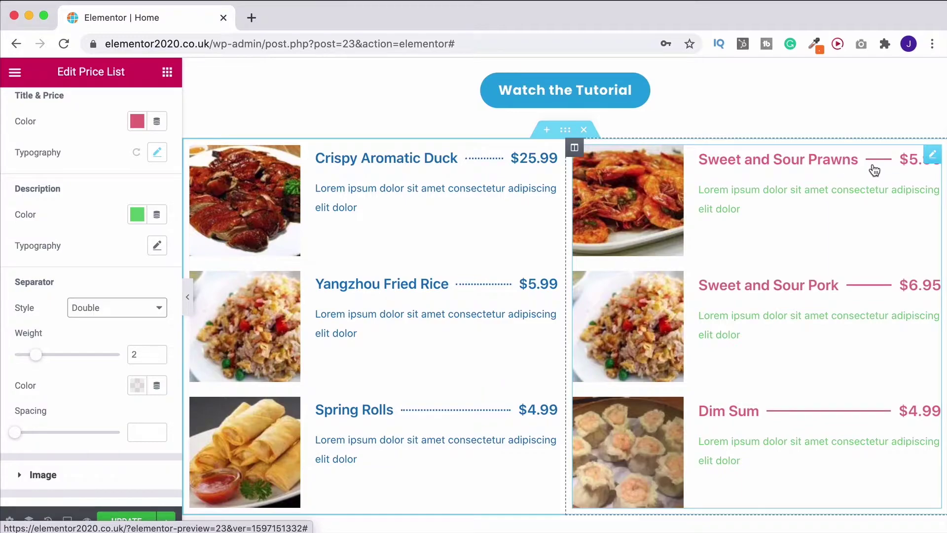
left_click(117, 310)
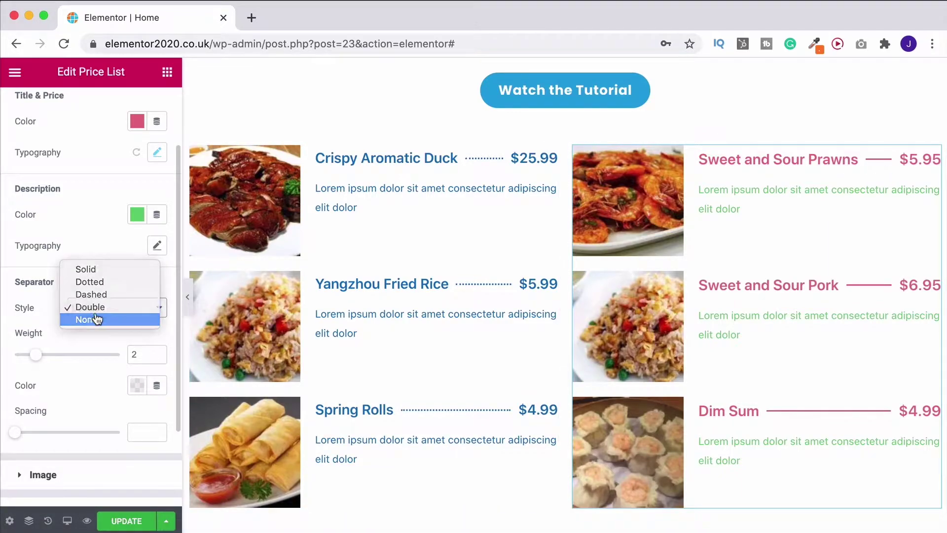
left_click(94, 320)
left_click(143, 324)
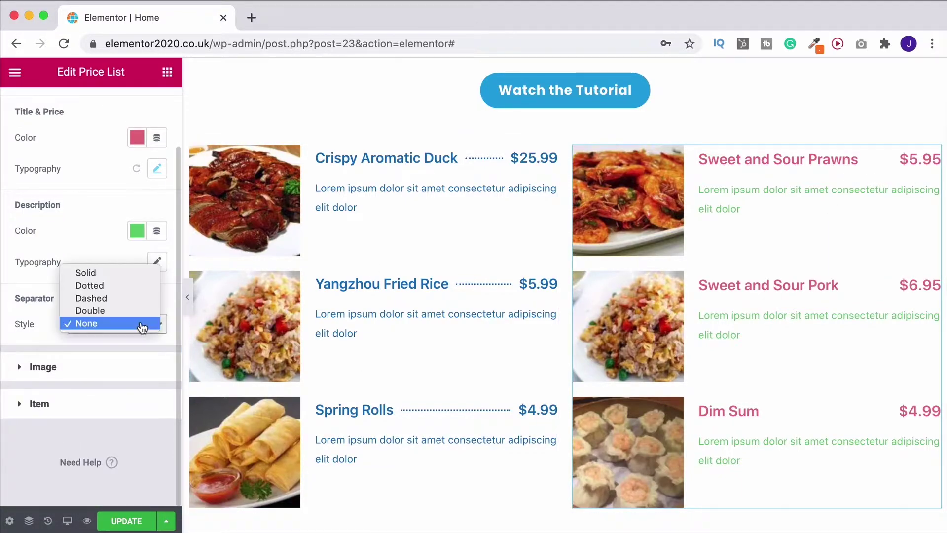
left_click(107, 287)
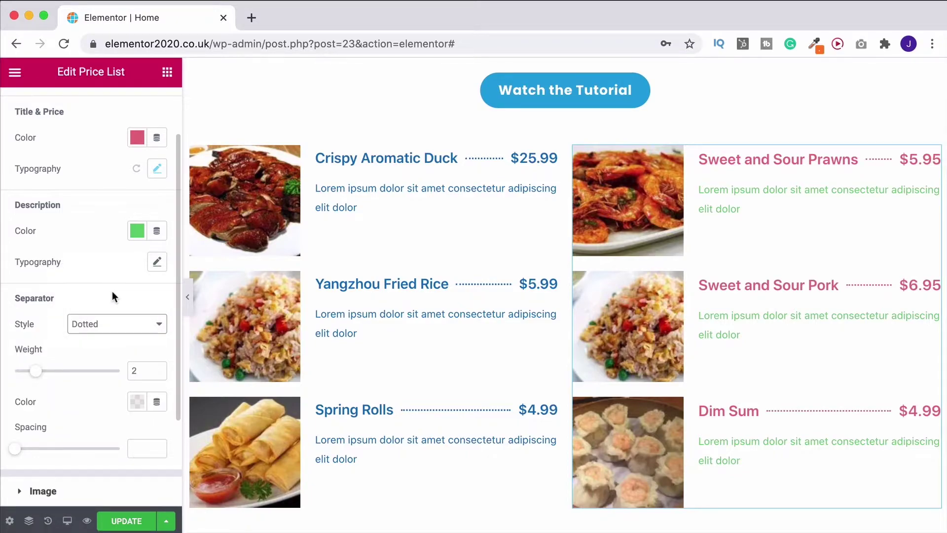
Step: Set the dotted separator weight to 2 after trying 7
scroll(114, 295, "down", 2)
left_click_drag(44, 331, 77, 326)
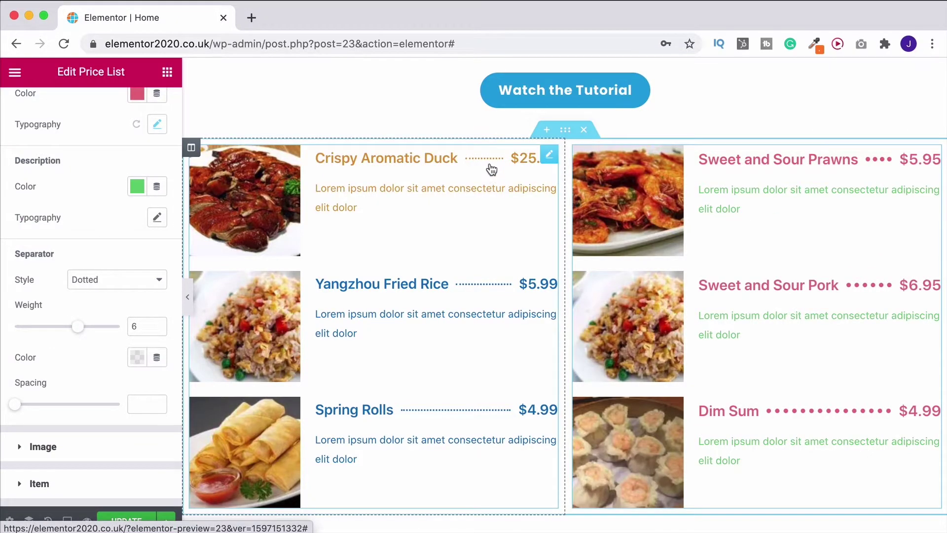
left_click(86, 326)
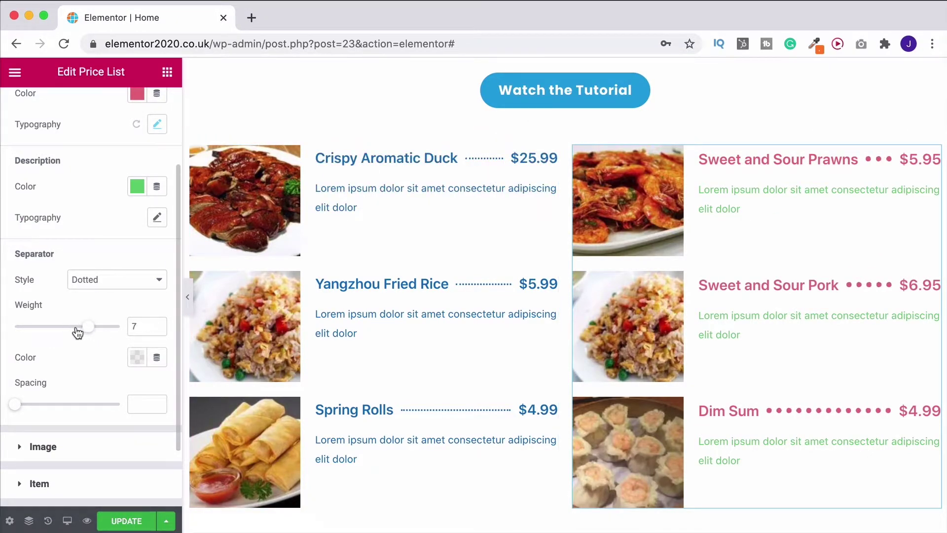
left_click(40, 327)
left_click(156, 329)
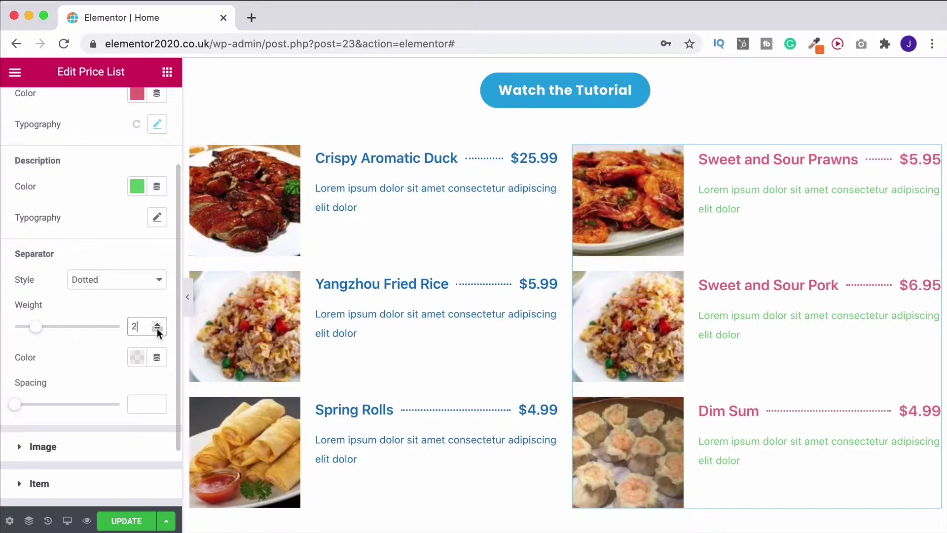
scroll(131, 327, "down", 2)
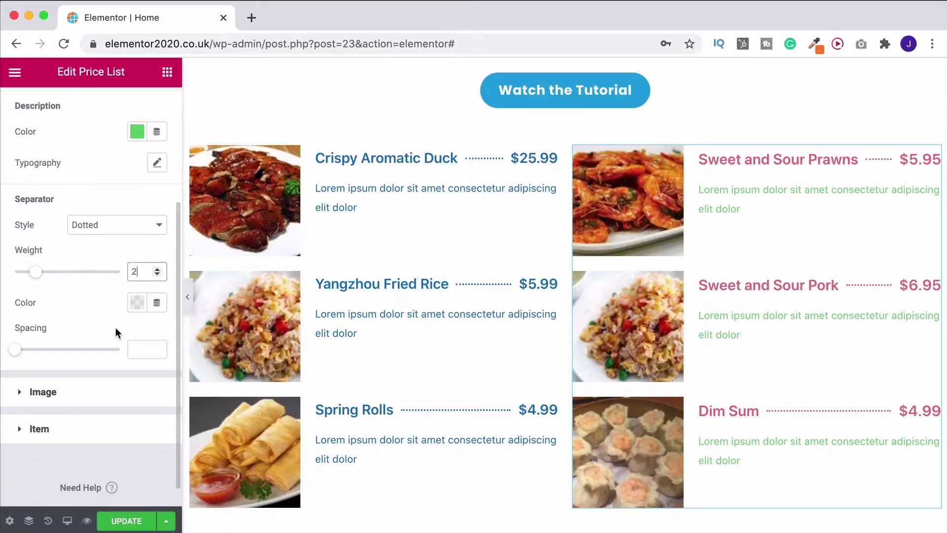
Step: Colour the separators light blue #6EC1E4
left_click(137, 302)
left_click(180, 91)
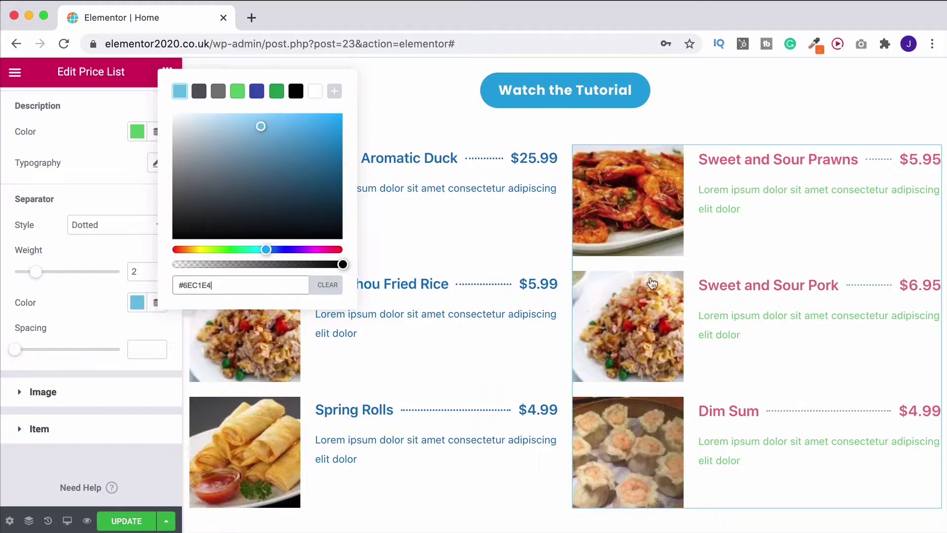
left_click(53, 366)
left_click(49, 392)
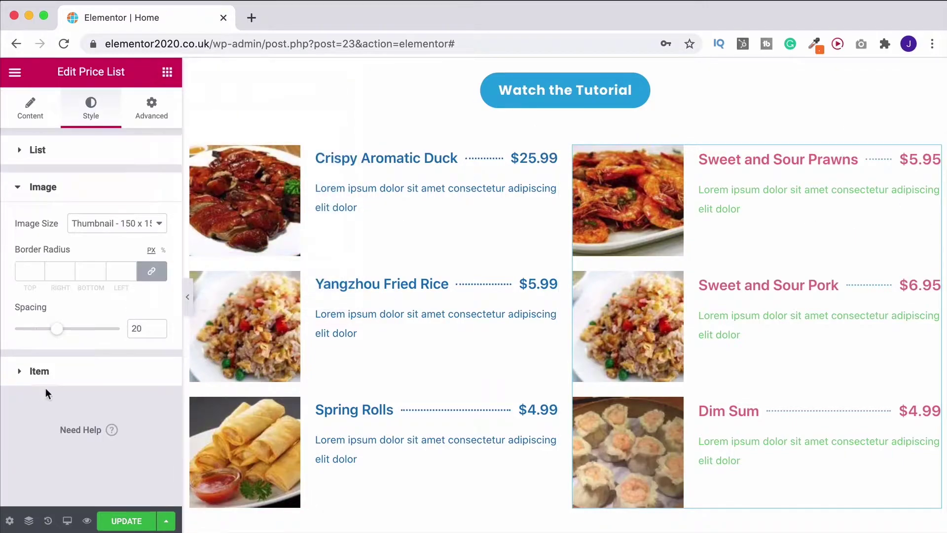
Step: Set the dish image size to Medium 300 x 300 after trying Large 1024 x 1024
left_click(111, 219)
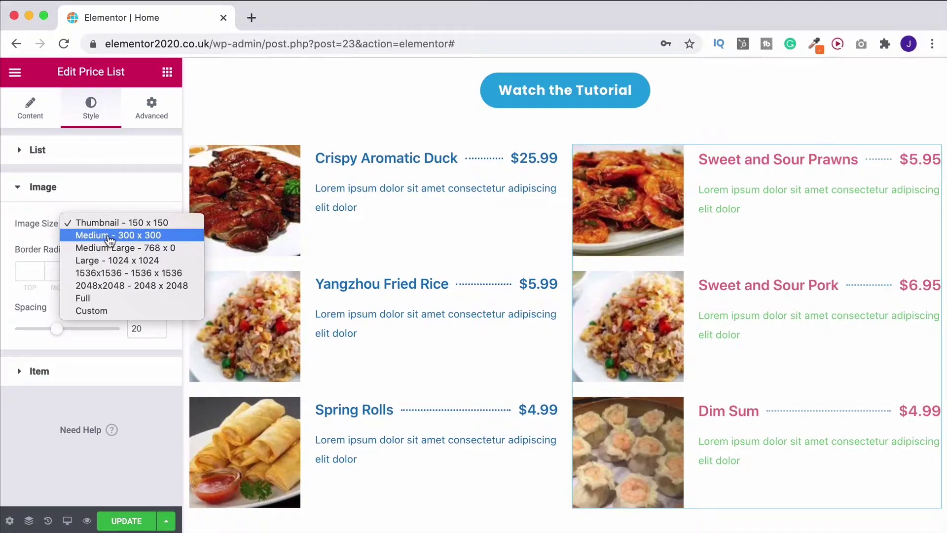
left_click(108, 236)
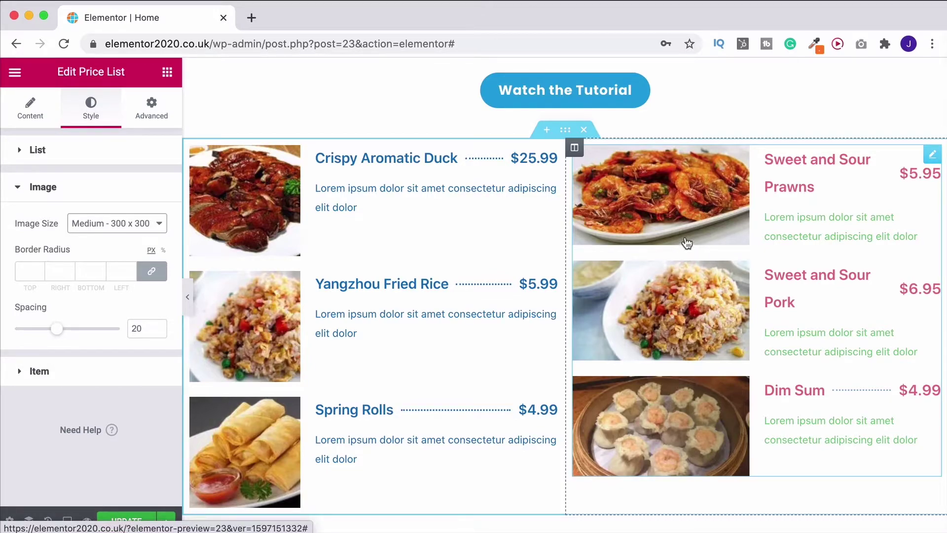
left_click(132, 224)
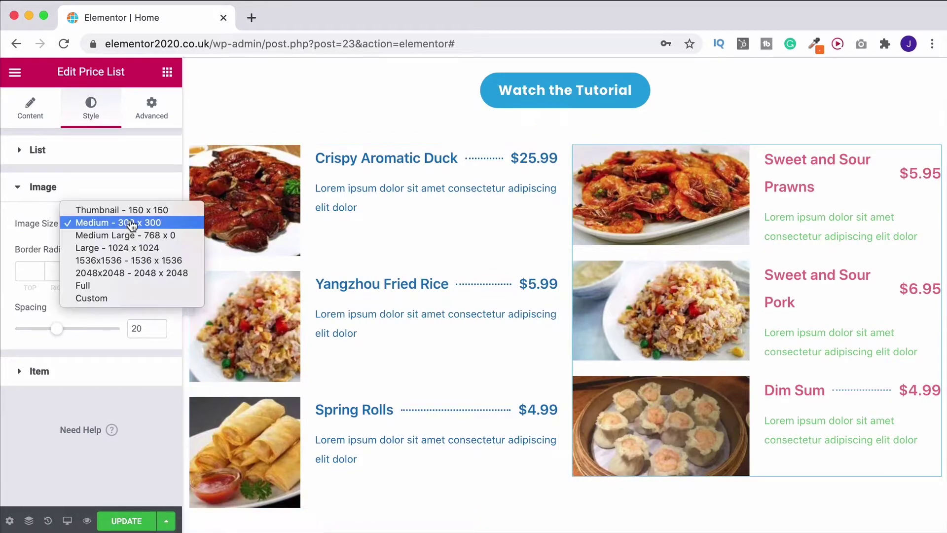
left_click(98, 252)
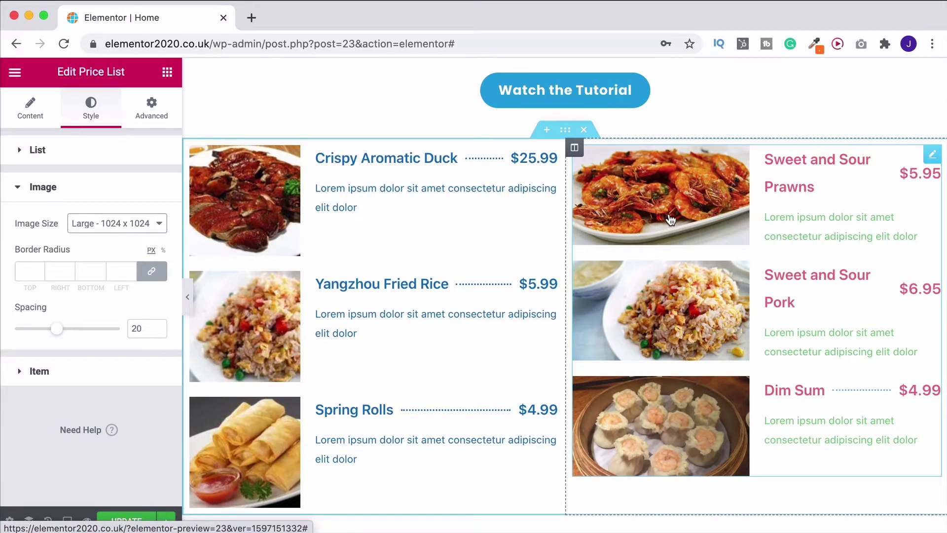
left_click(81, 222)
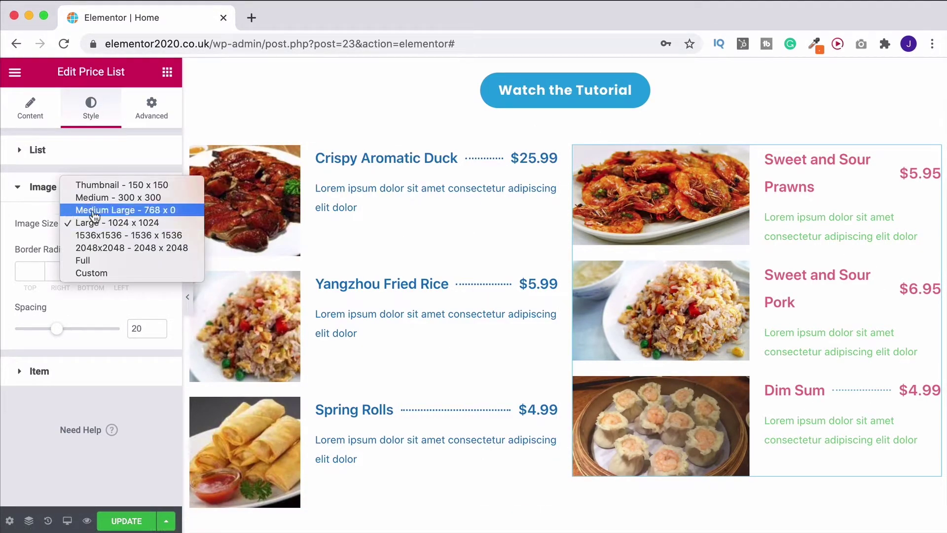
left_click(98, 197)
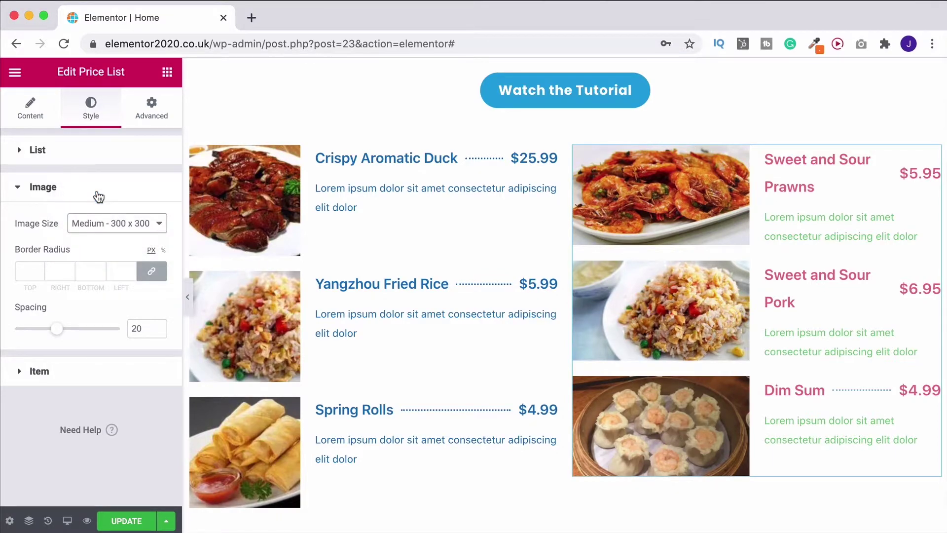
left_click(27, 270)
Step: Set the image border radius to 50, then unlink it and zero the bottom and left corners
type("20")
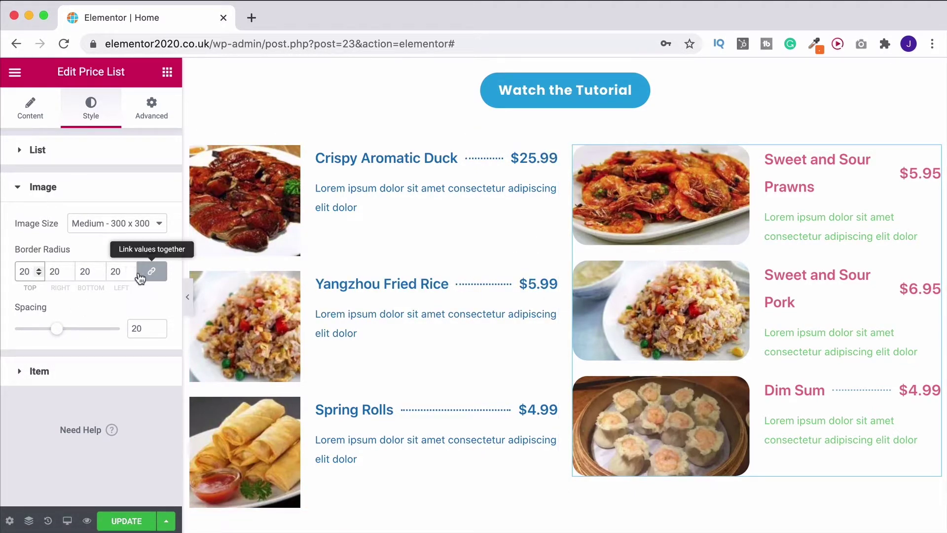
type("50")
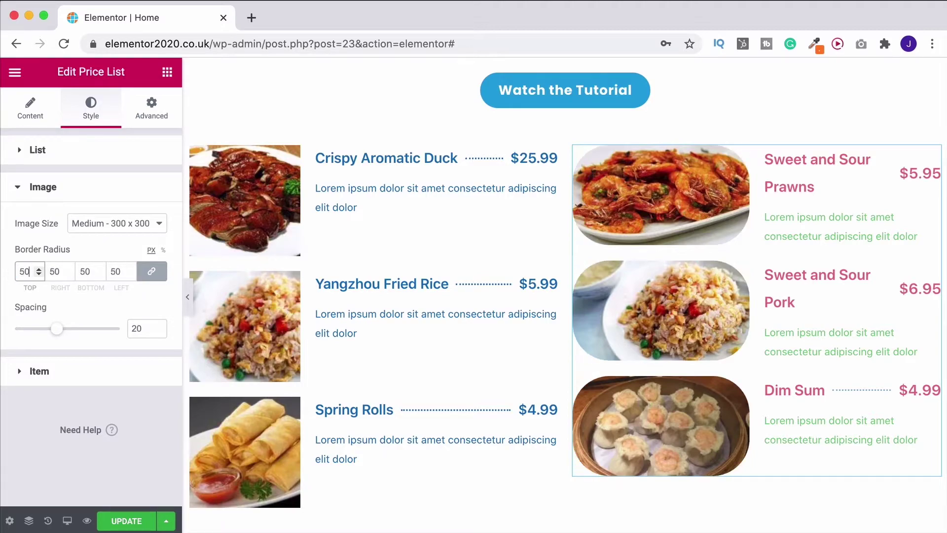
left_click(151, 271)
double_click(91, 271)
type("0")
double_click(119, 271)
type("0")
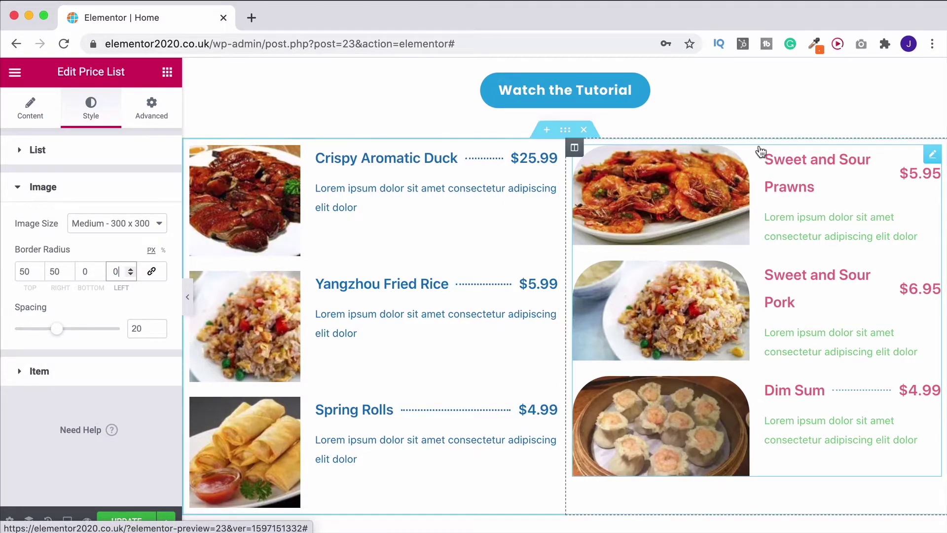
Step: Widen and narrow the image spacing, reset it to 20, and relink the corner radius values
left_click(61, 331)
left_click_drag(60, 333, 121, 333)
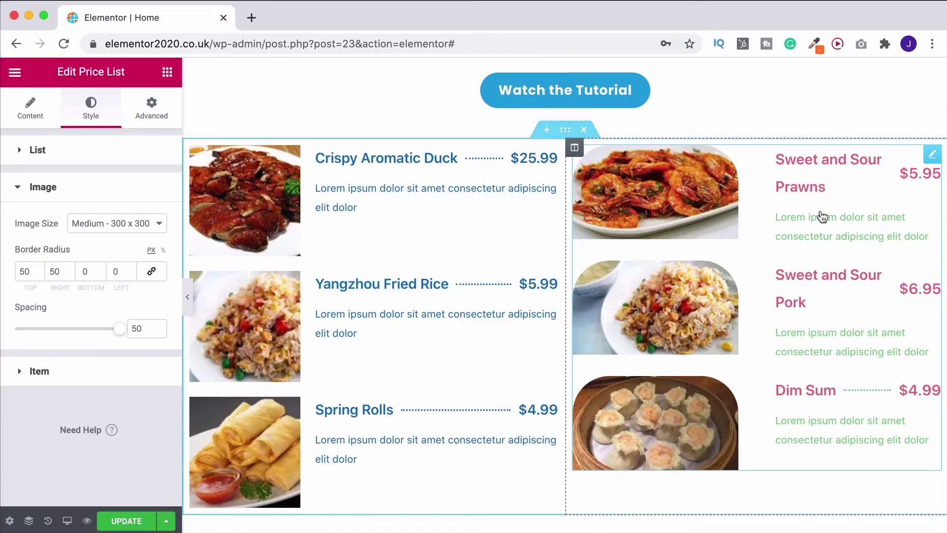
left_click_drag(120, 329, 54, 330)
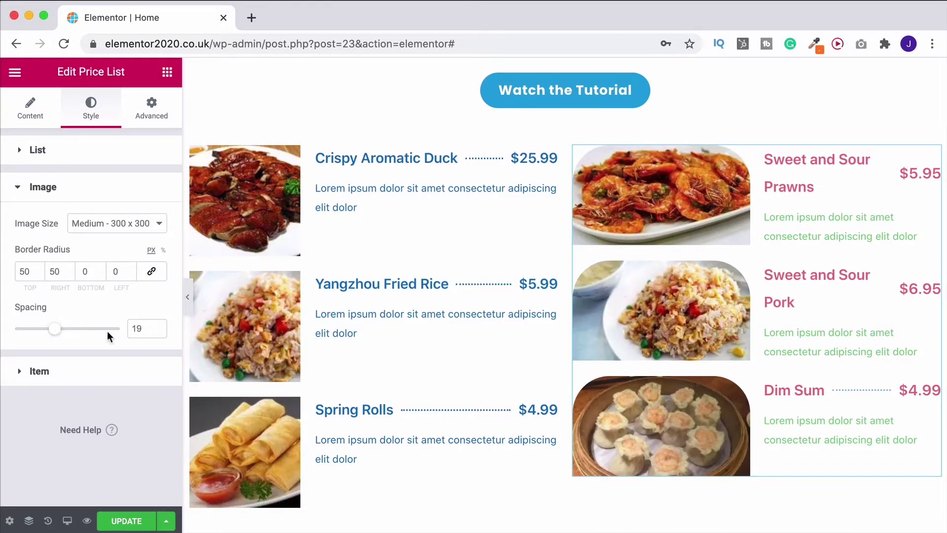
left_click(156, 326)
left_click(152, 271)
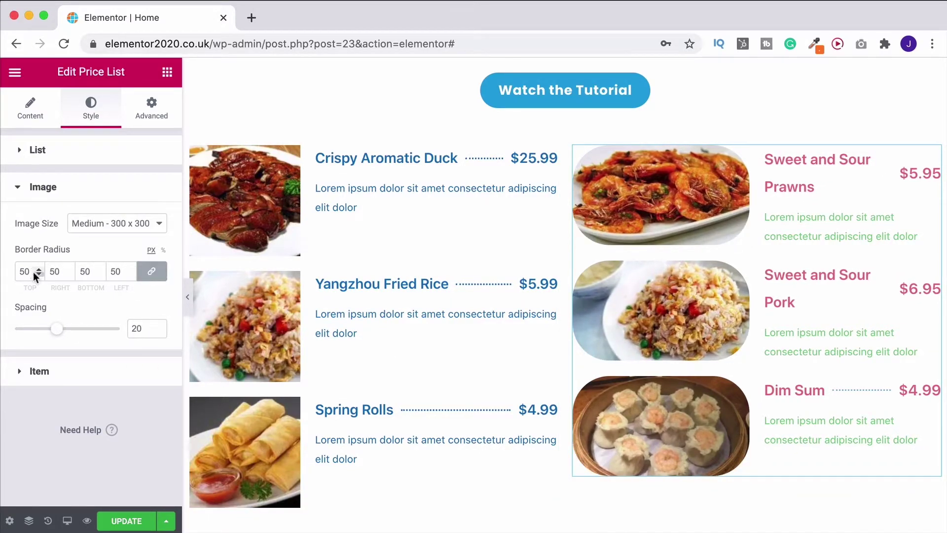
double_click(34, 271)
Step: Set the linked radius to 20 and give items a 40 px rows gap, aligned Top
type("20")
left_click(36, 373)
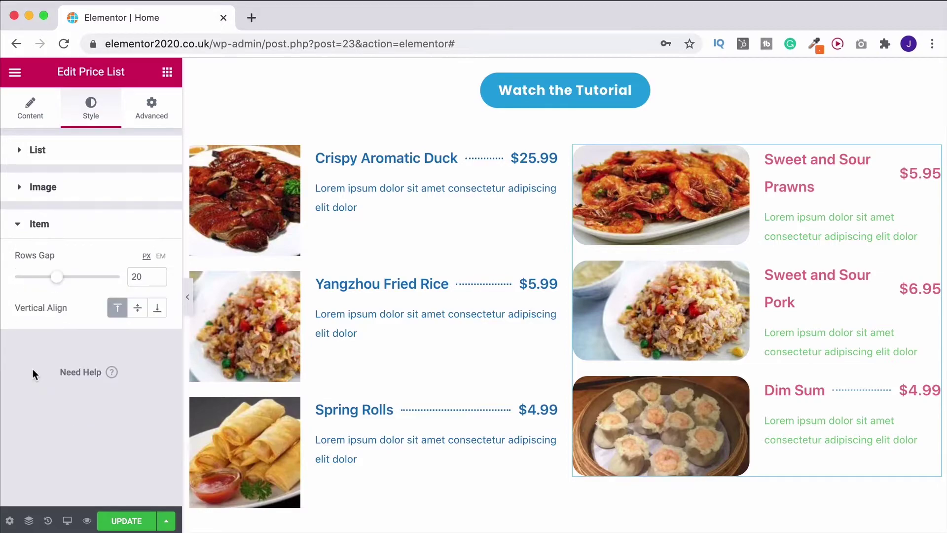
left_click_drag(59, 280, 100, 278)
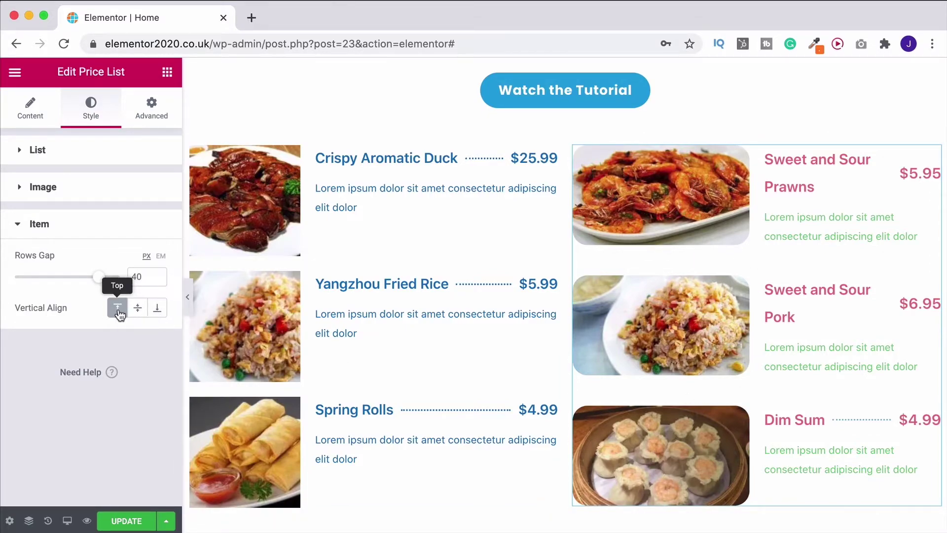
left_click(138, 308)
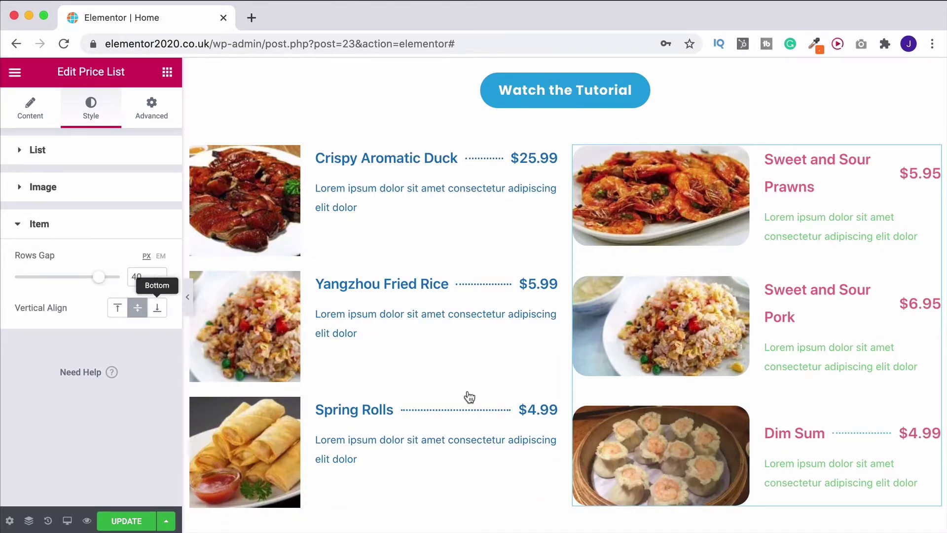
left_click(157, 308)
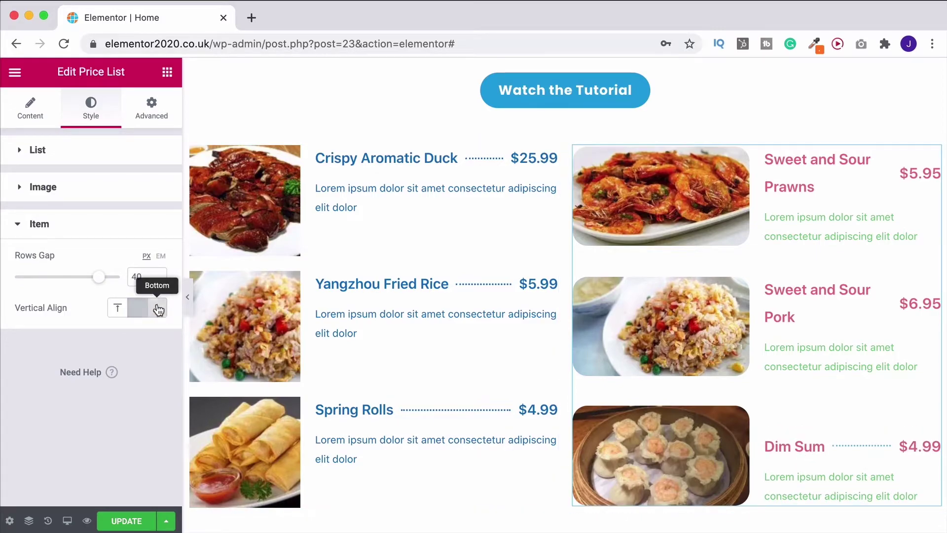
left_click(117, 309)
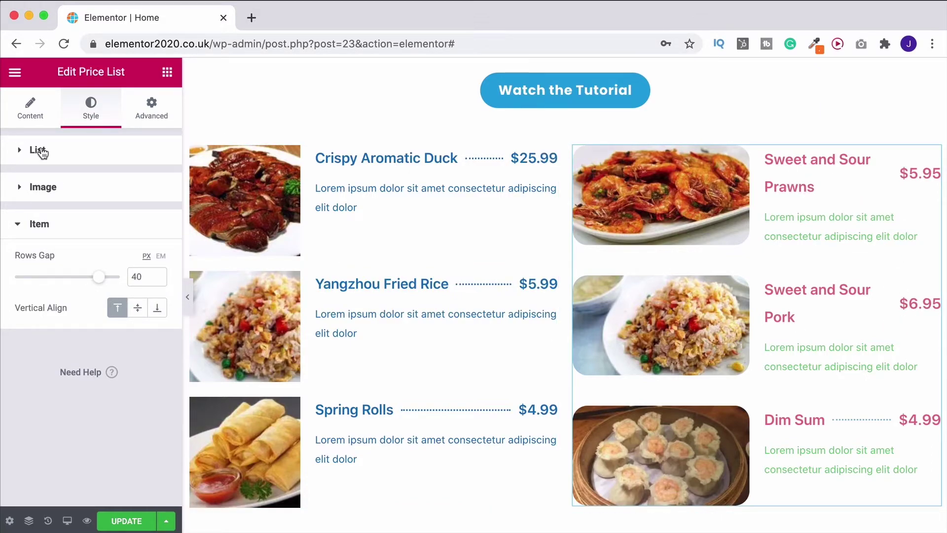
left_click(67, 158)
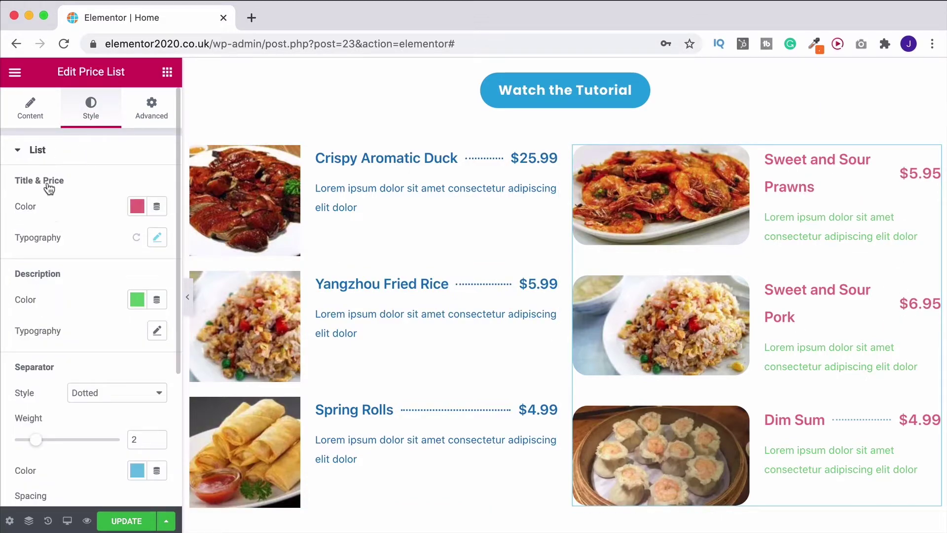
Step: Increase the Title & Price typography size to 28 px
left_click(157, 238)
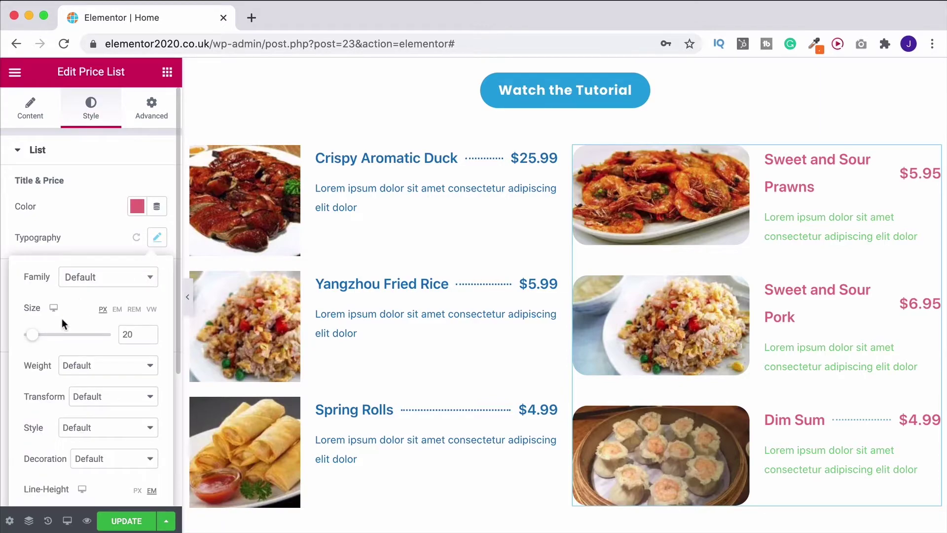
mouse_move(31, 339)
left_mouse_down()
mouse_move(19, 338)
mouse_move(36, 336)
left_mouse_up()
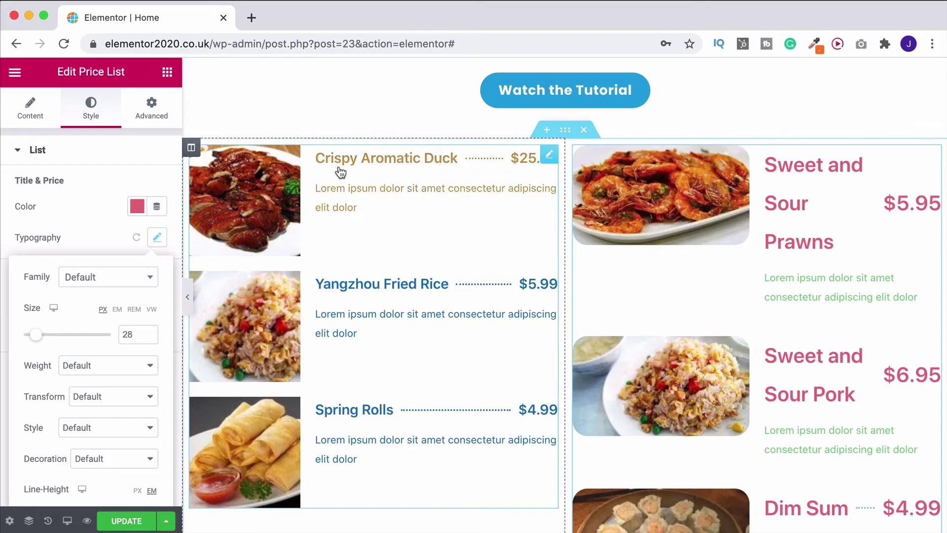
Step: Copy the left price list and paste its style onto the right price list
right_click(554, 158)
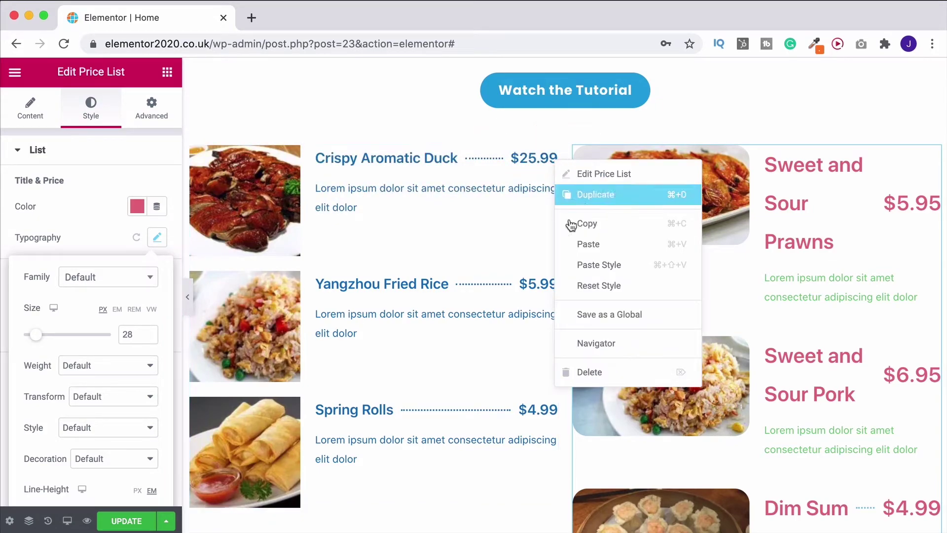
left_click(603, 231)
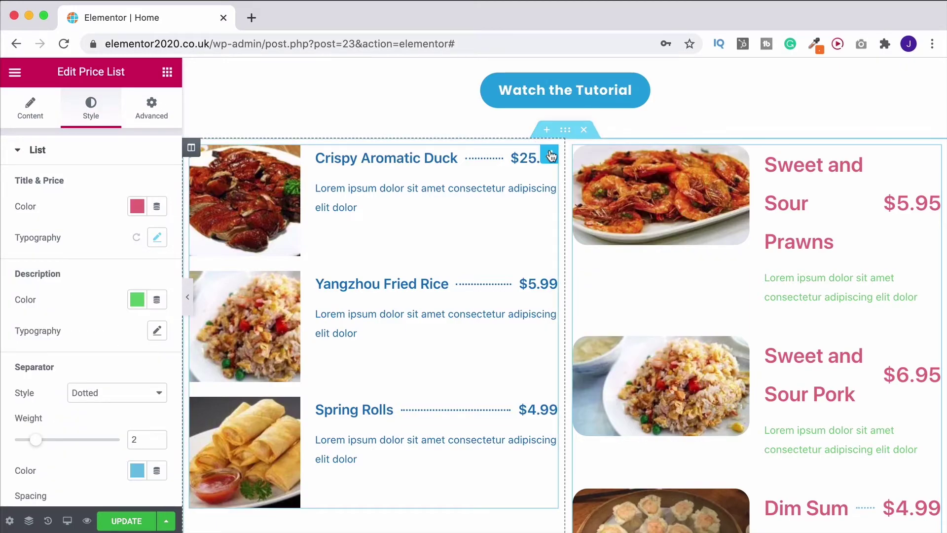
right_click(932, 153)
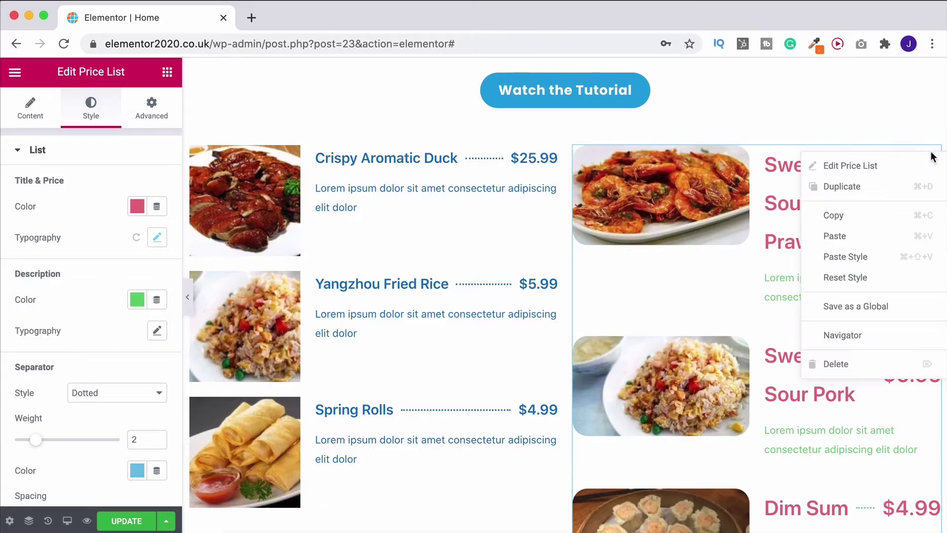
left_click(865, 252)
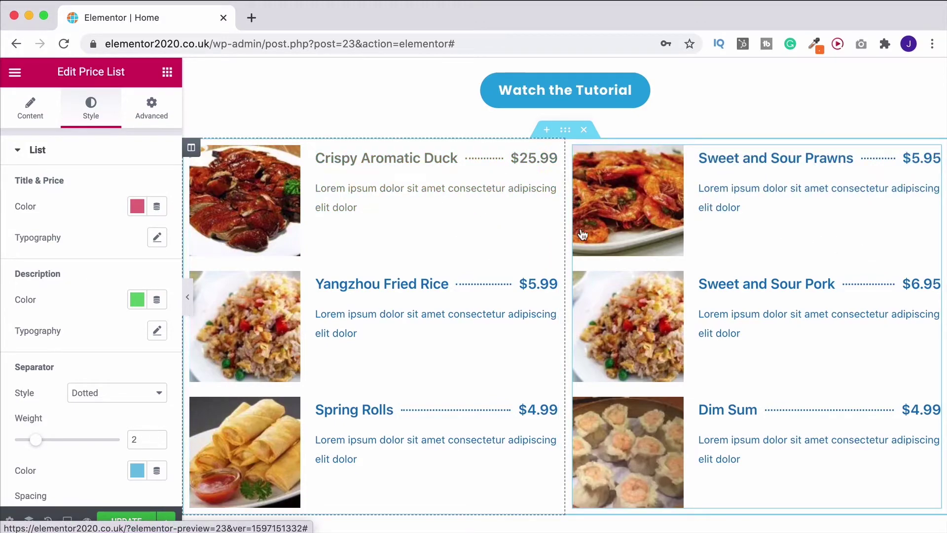
left_click(565, 137)
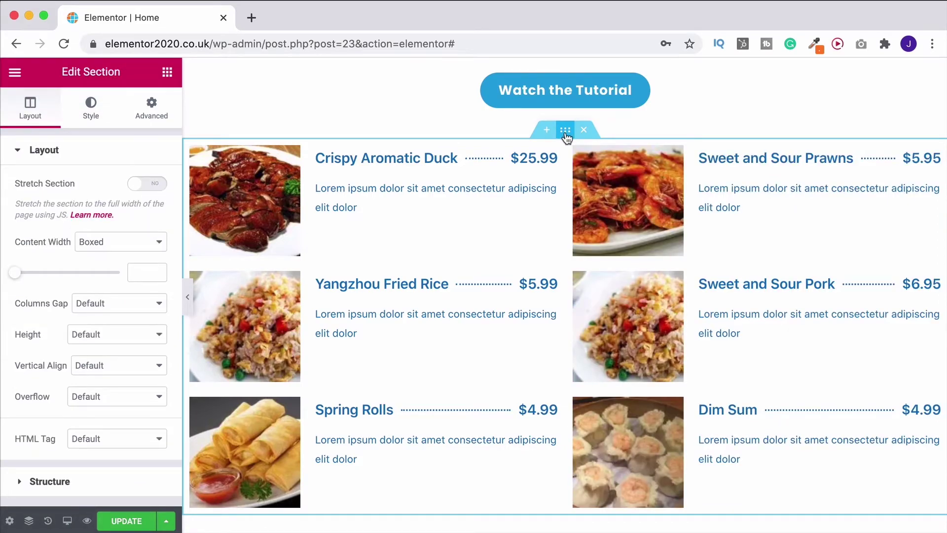
Step: Stretch the section and set its Content Width to Full Width
left_click(159, 181)
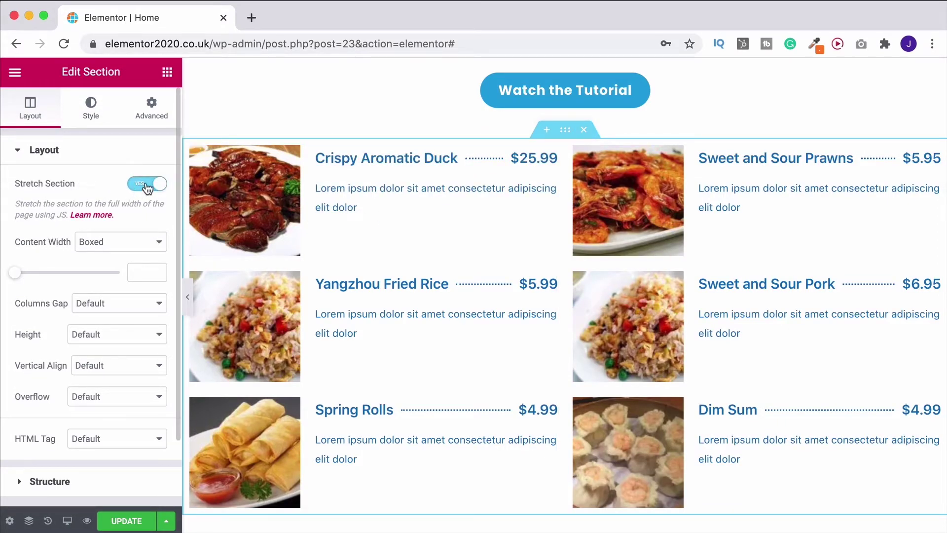
left_click(101, 246)
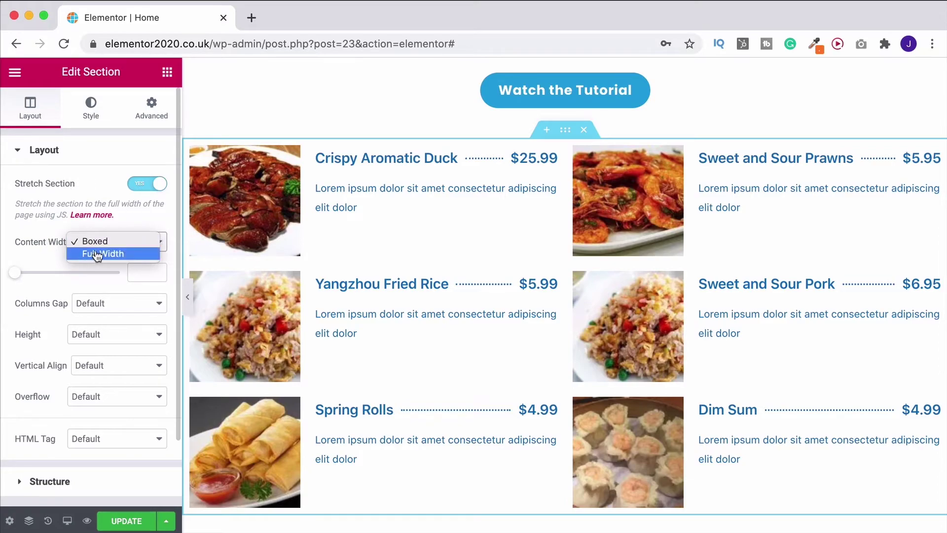
left_click(101, 255)
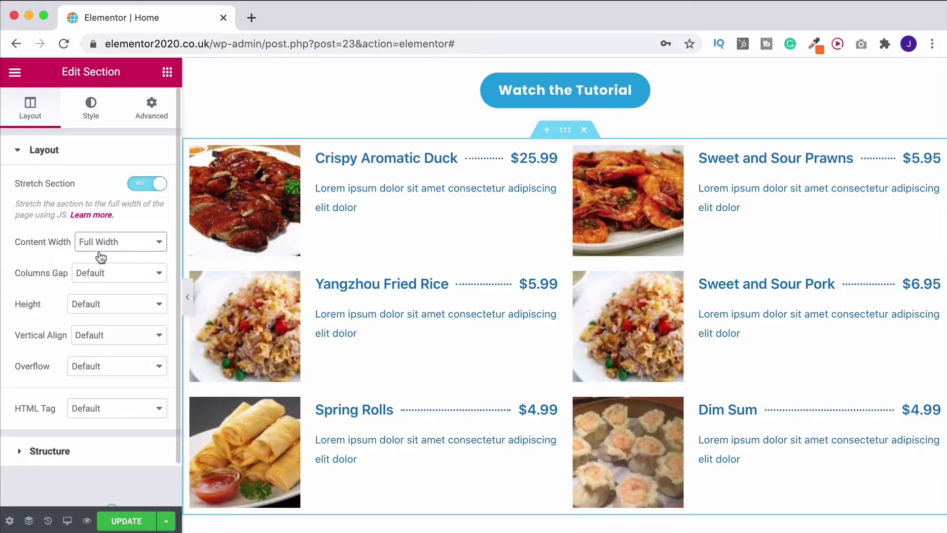
left_click(90, 113)
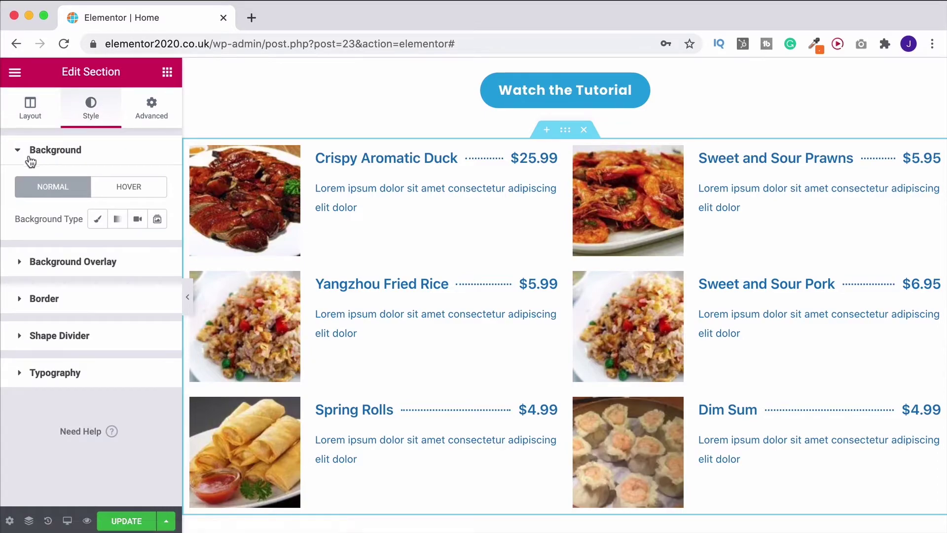
Step: Try light blue Classic, Gradient, Video and Slideshow backgrounds, ending on Classic
left_click(99, 222)
left_click(137, 249)
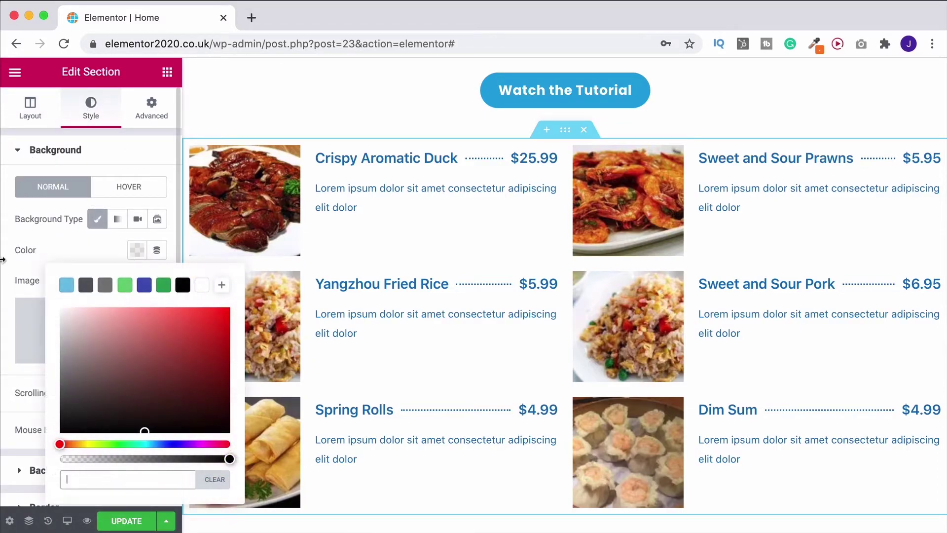
left_click(64, 286)
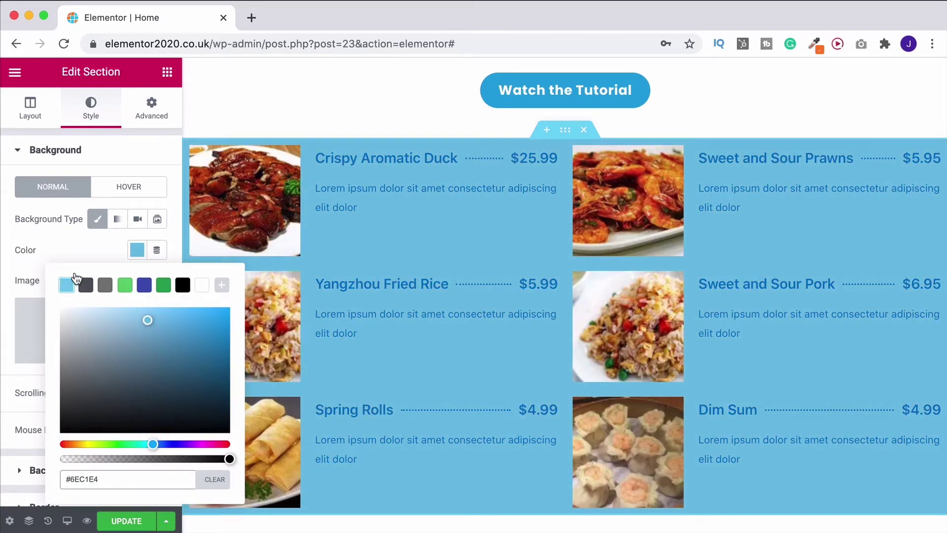
left_click(117, 219)
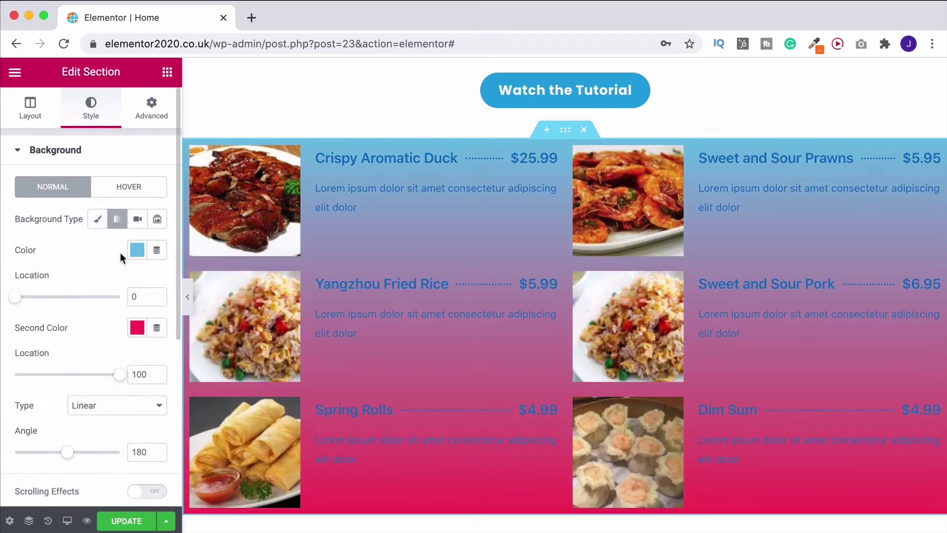
left_click(101, 218)
left_click(138, 221)
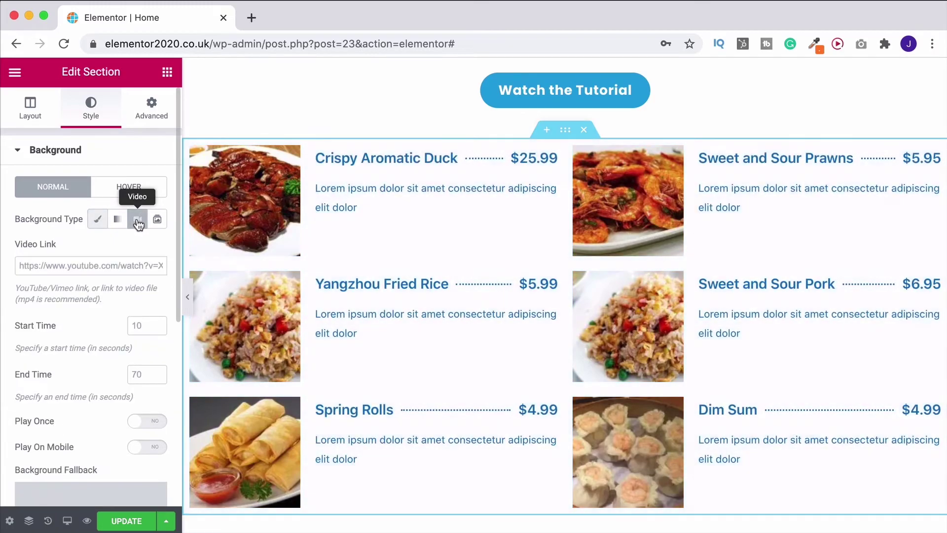
left_click(156, 222)
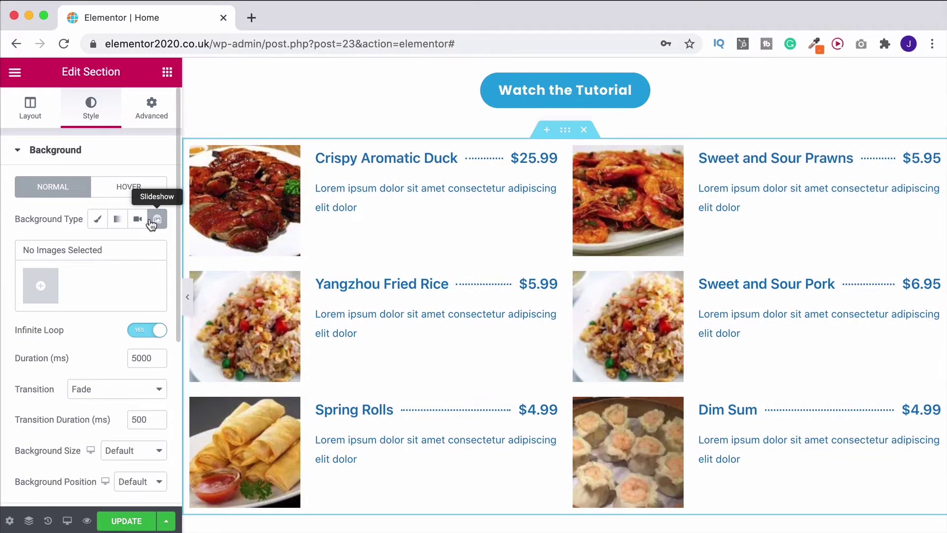
left_click(98, 220)
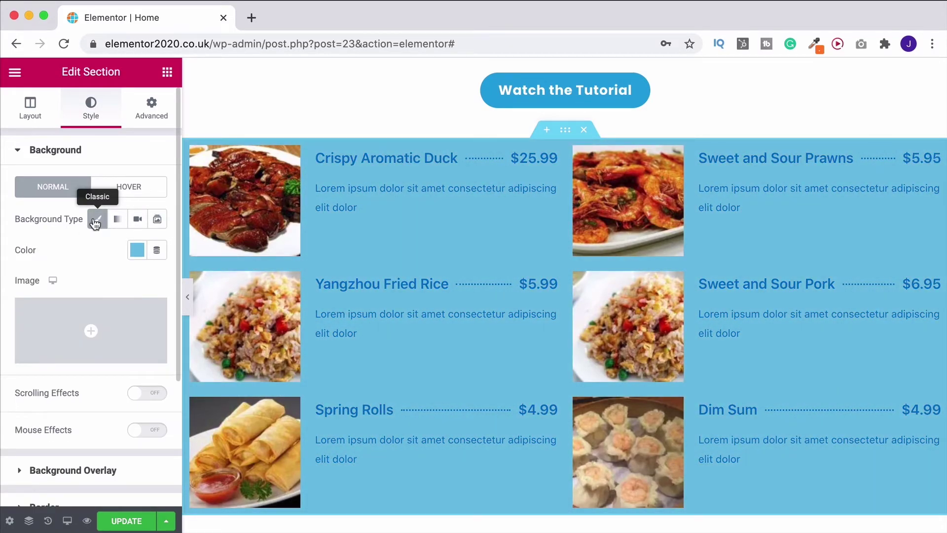
Step: Clear the section's background colour and preview the page in a new tab
left_click(137, 250)
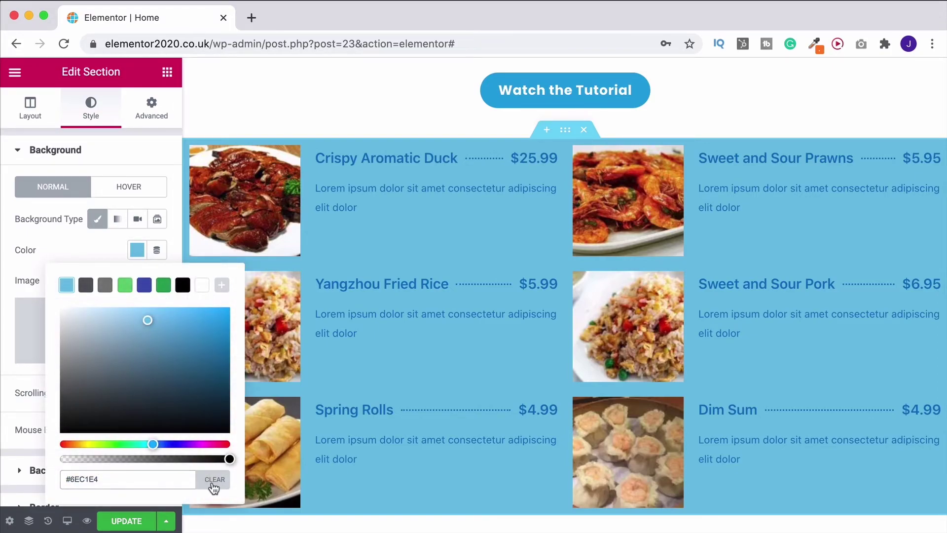
left_click(212, 479)
left_click(5, 275)
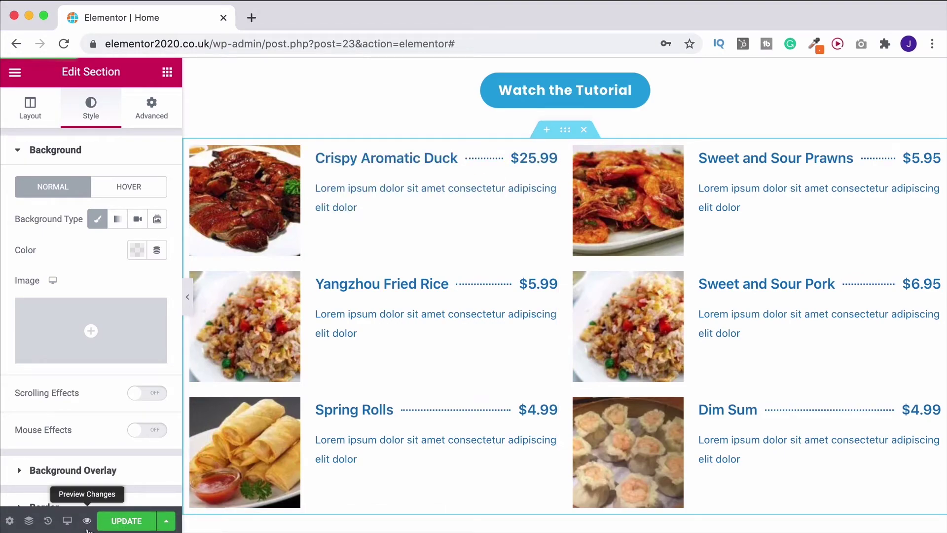
left_click(87, 526)
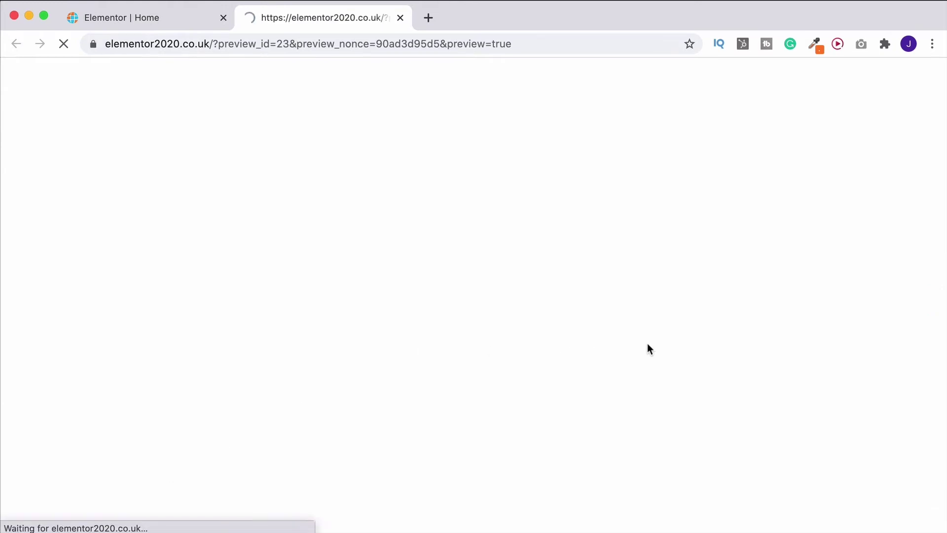
Step: Scroll through the previewed price list and return to the Elementor | Home tab
scroll(625, 367, "down", 15)
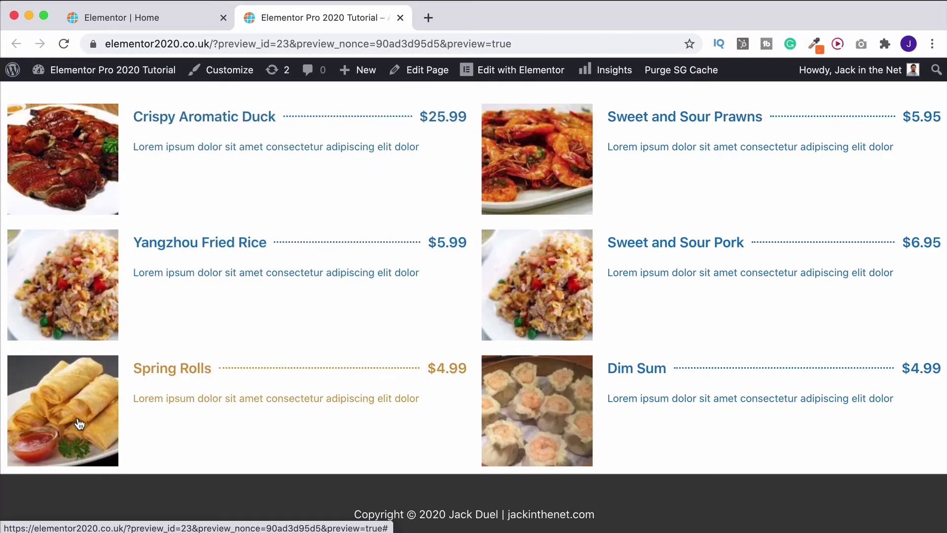
left_click(186, 19)
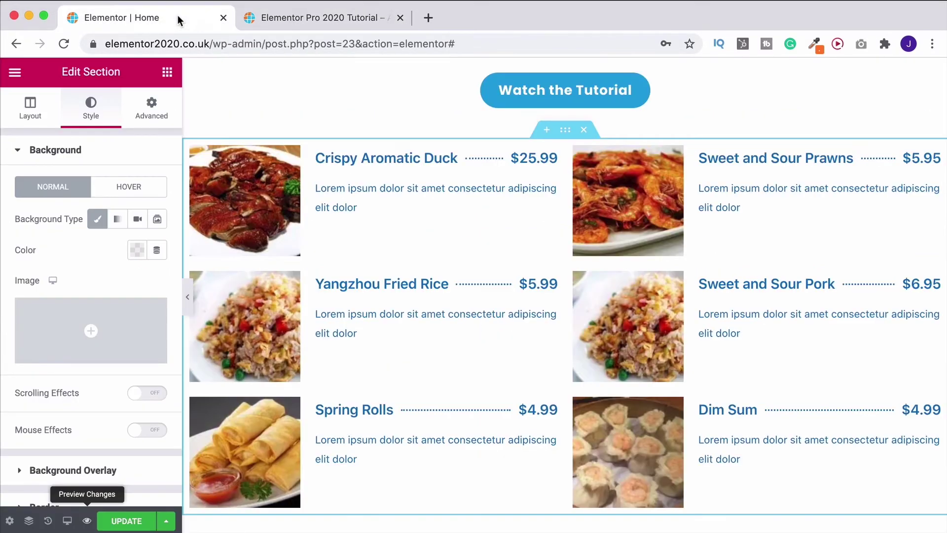
Step: Set the left price list's Image Size to Medium Large - 768
left_click(550, 154)
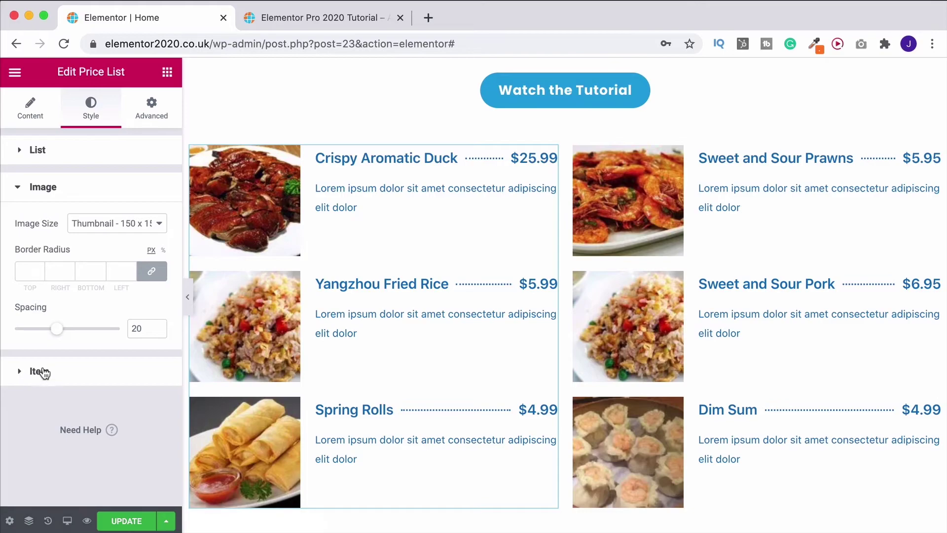
left_click(96, 225)
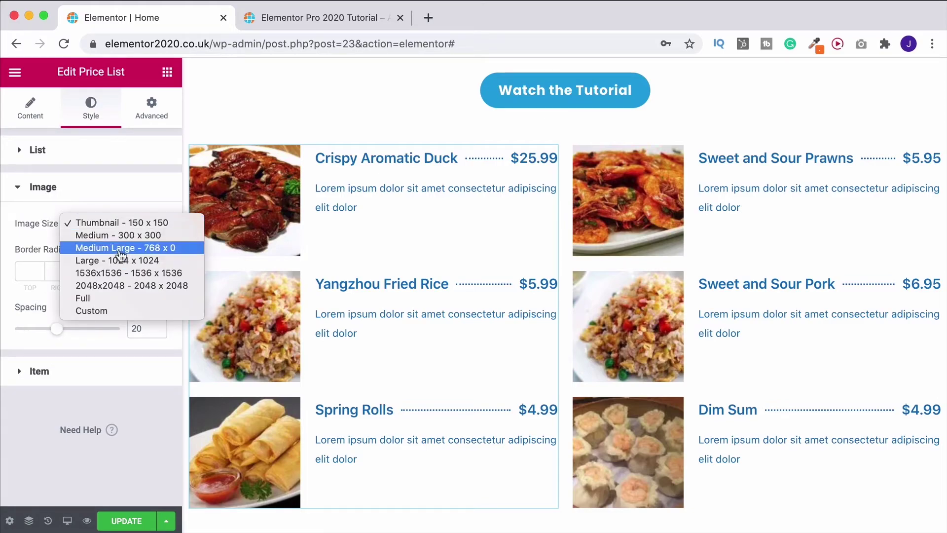
left_click(152, 248)
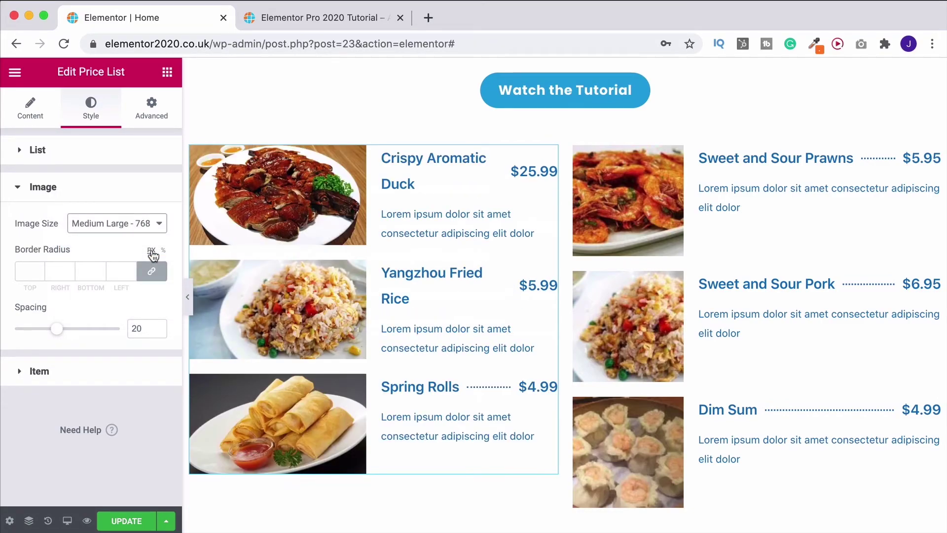
Step: Copy the left list and paste its style onto the right list
right_click(555, 153)
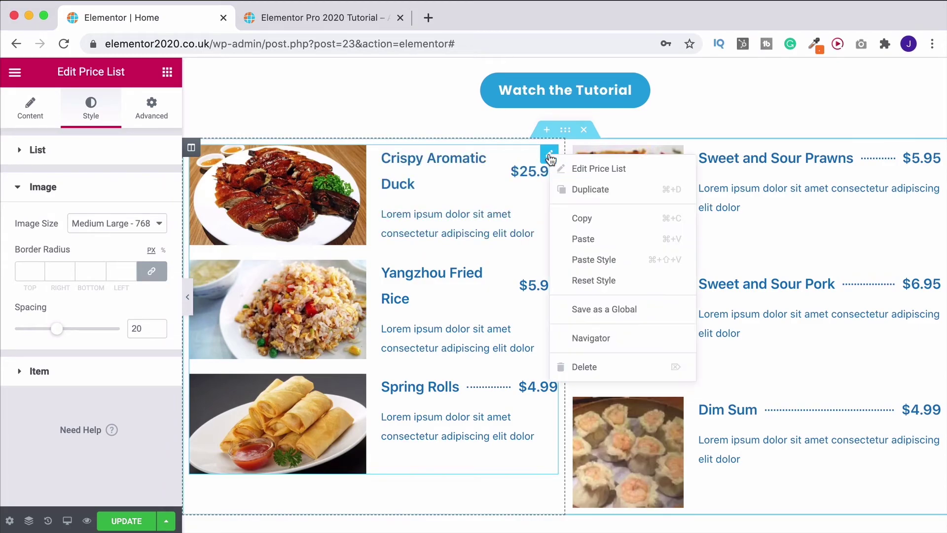
left_click(575, 217)
right_click(930, 160)
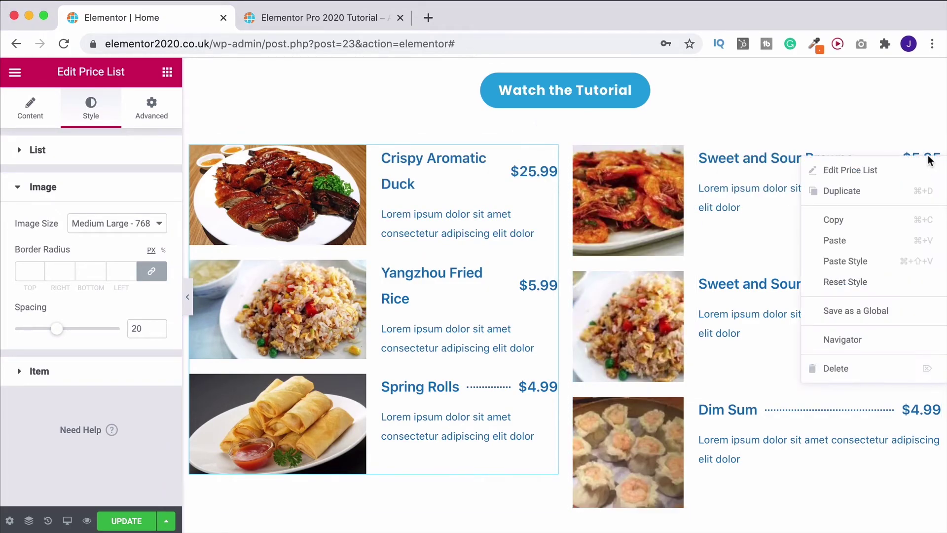
left_click(871, 261)
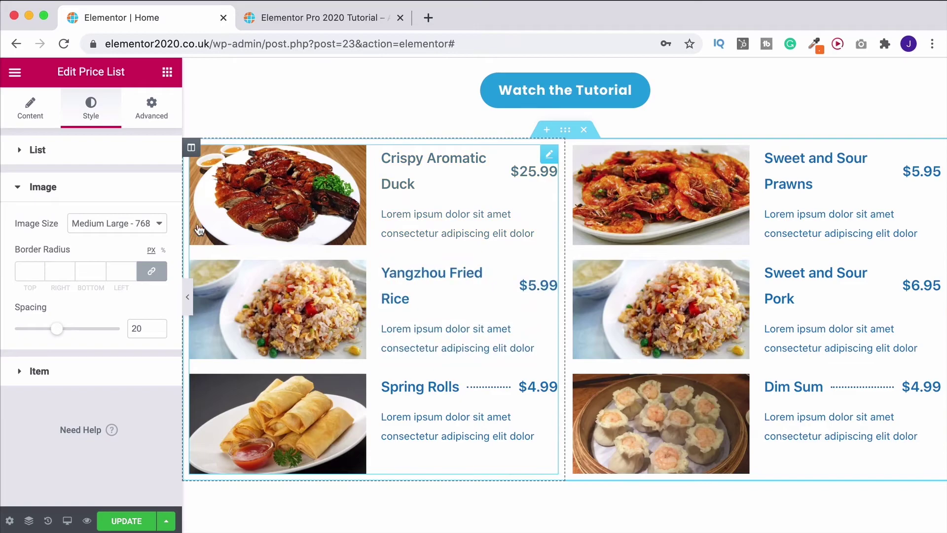
left_click(565, 130)
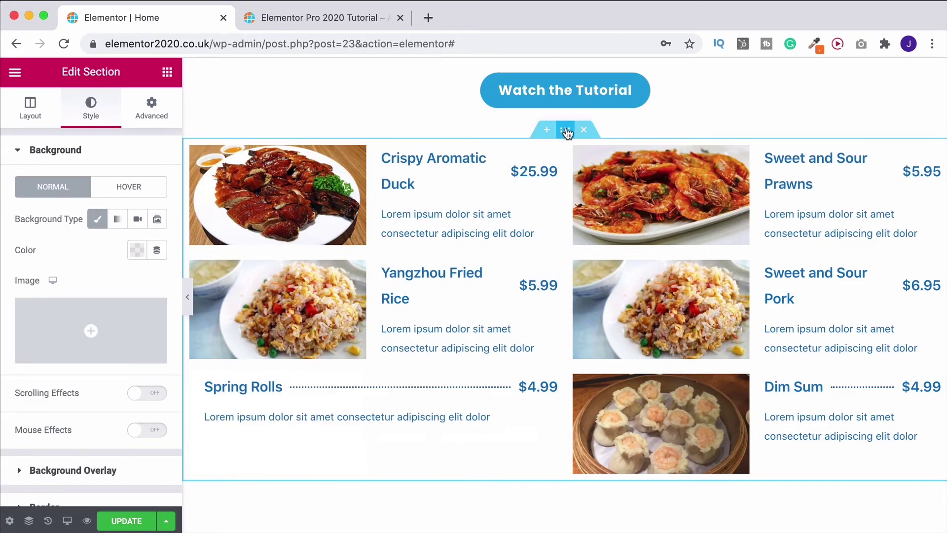
Step: Check the section's Layout settings, then switch to the preview browser tab
left_click(22, 118)
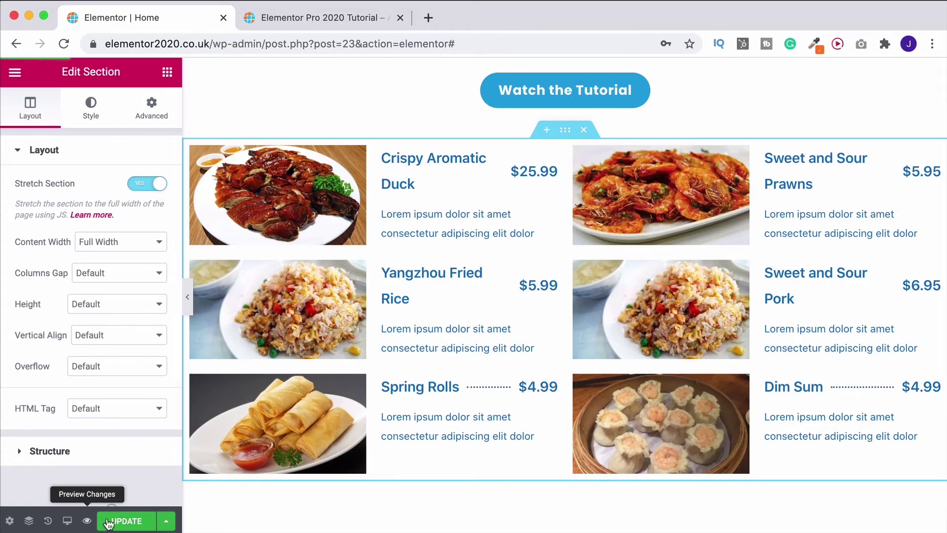
left_click(298, 19)
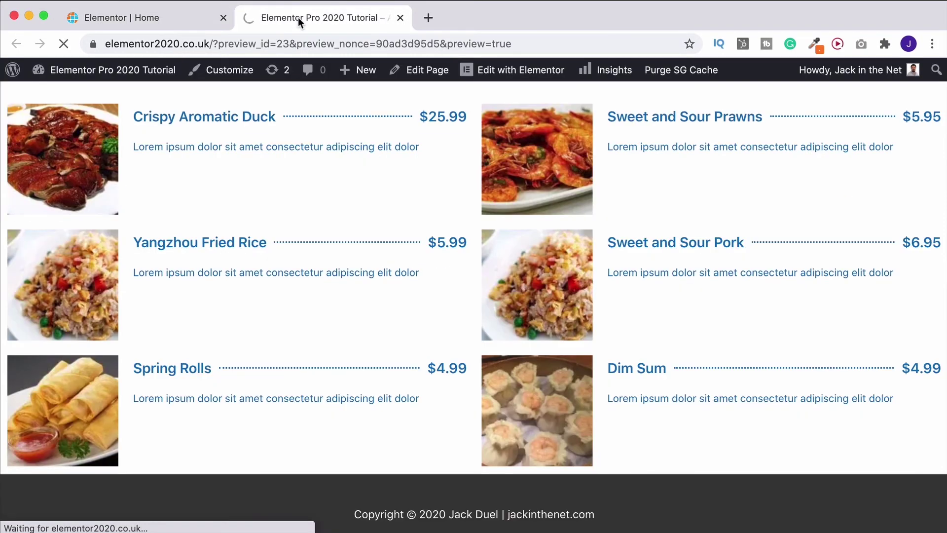
Step: Scroll through the reloaded preview to check the larger dish images in both columns
scroll(292, 213, "down", 20)
scroll(293, 215, "up", 2)
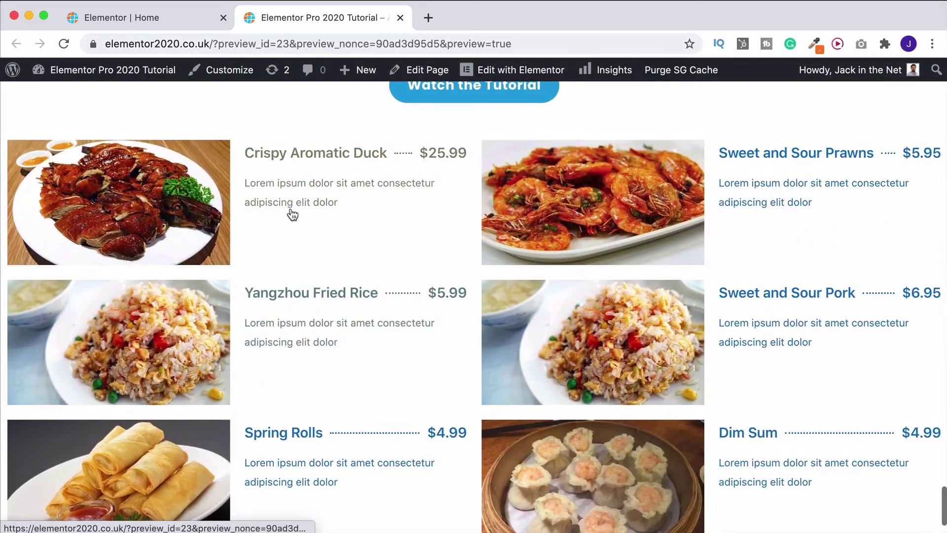
scroll(281, 198, "down", 1)
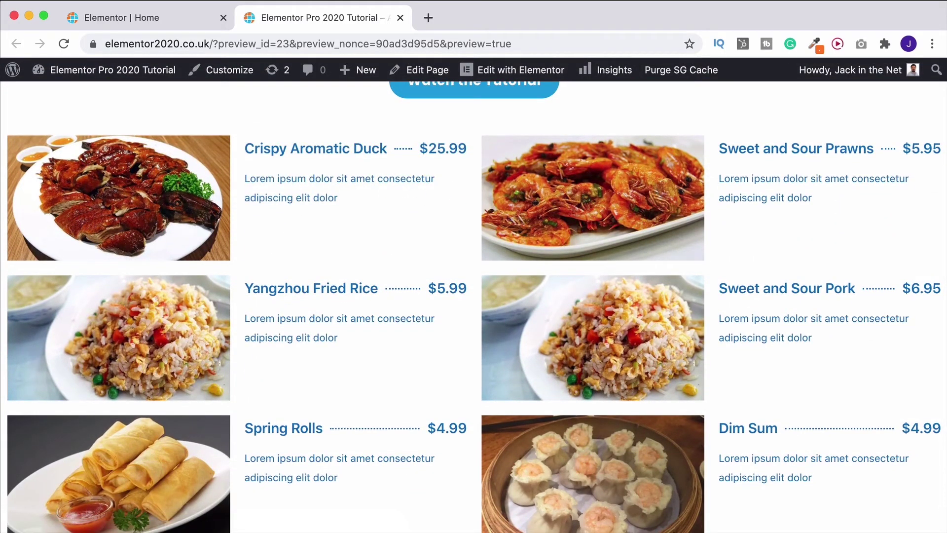
scroll(709, 272, "down", 2)
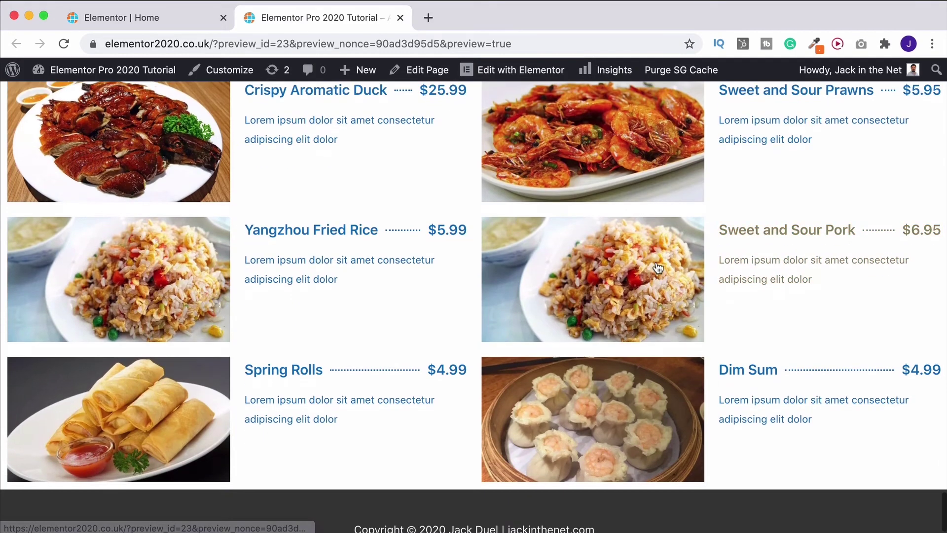